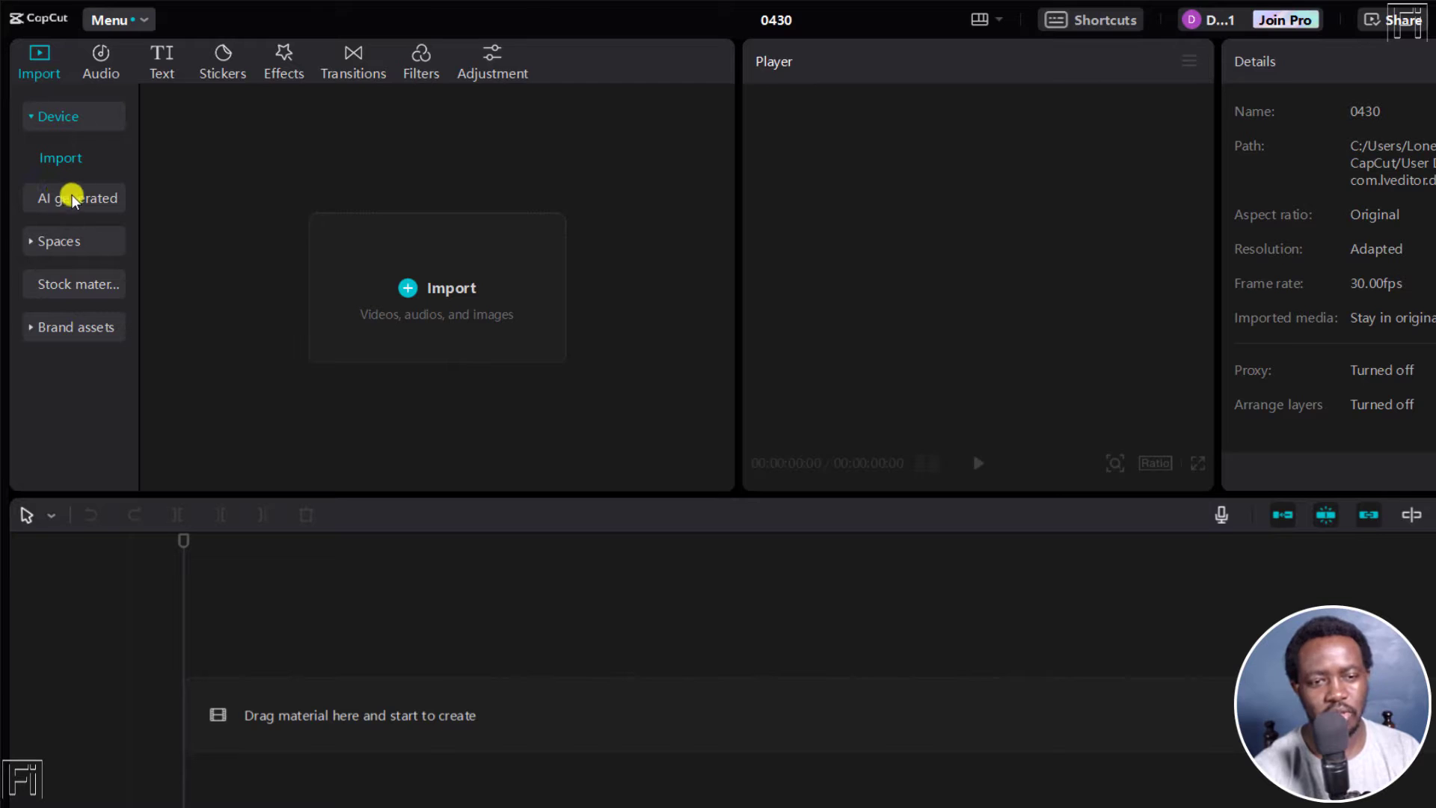
# Step: Open the AI generated image panel from CapCut's Import area
pyautogui.click(55, 199)
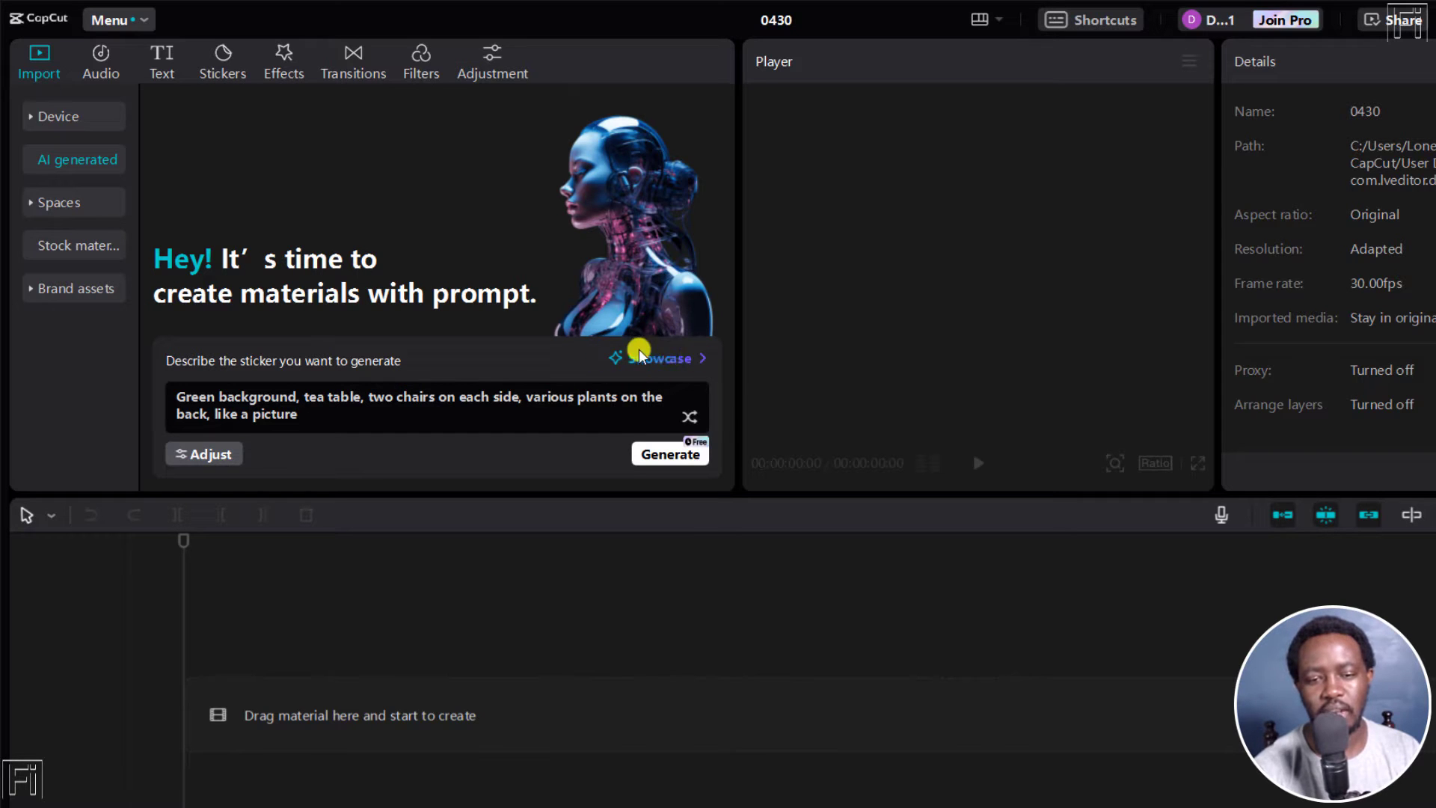
# Step: Browse the landscape example prompts in Showcase, then close it to return to the tea-room prompt
pyautogui.click(676, 359)
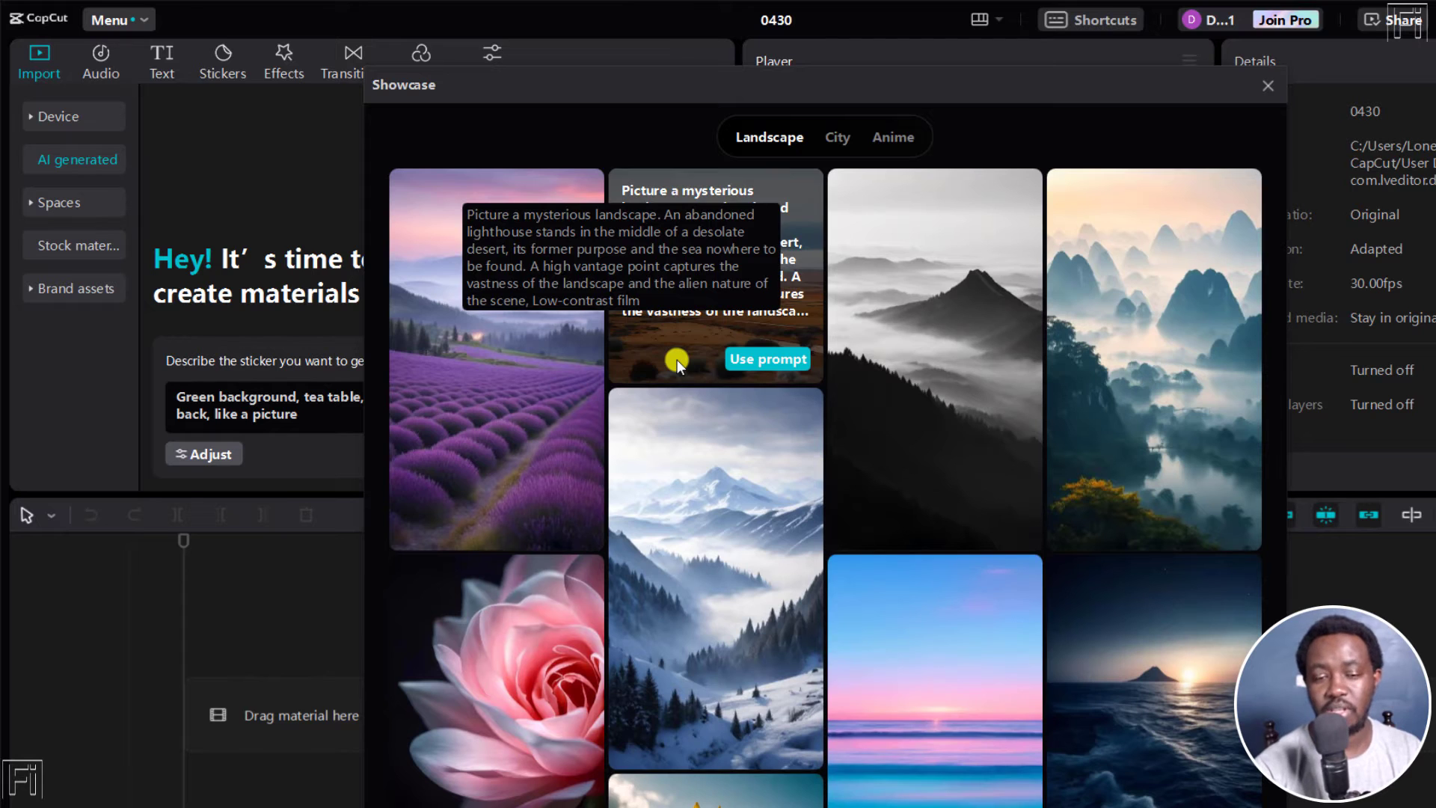
pyautogui.moveTo(740, 206)
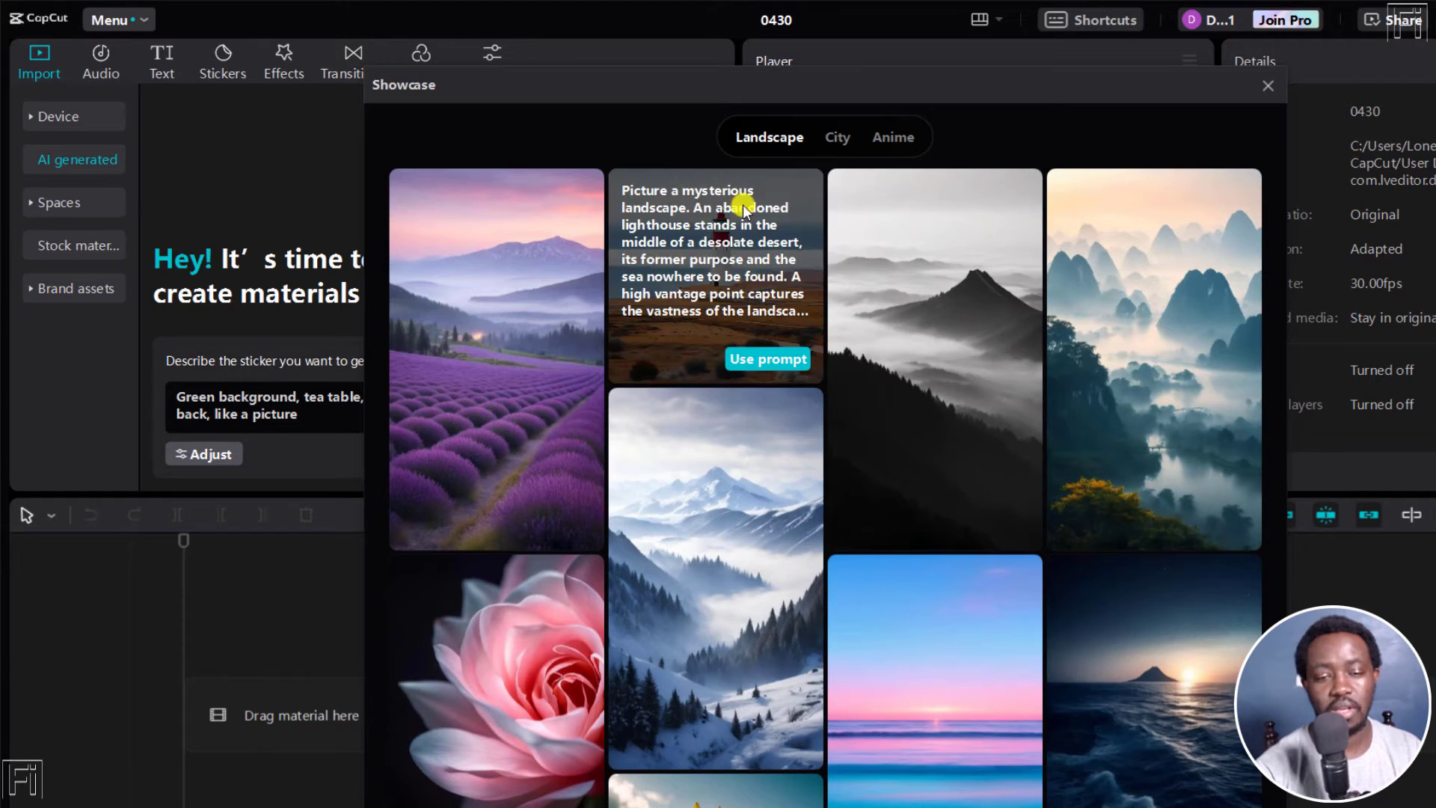
pyautogui.moveTo(531, 409)
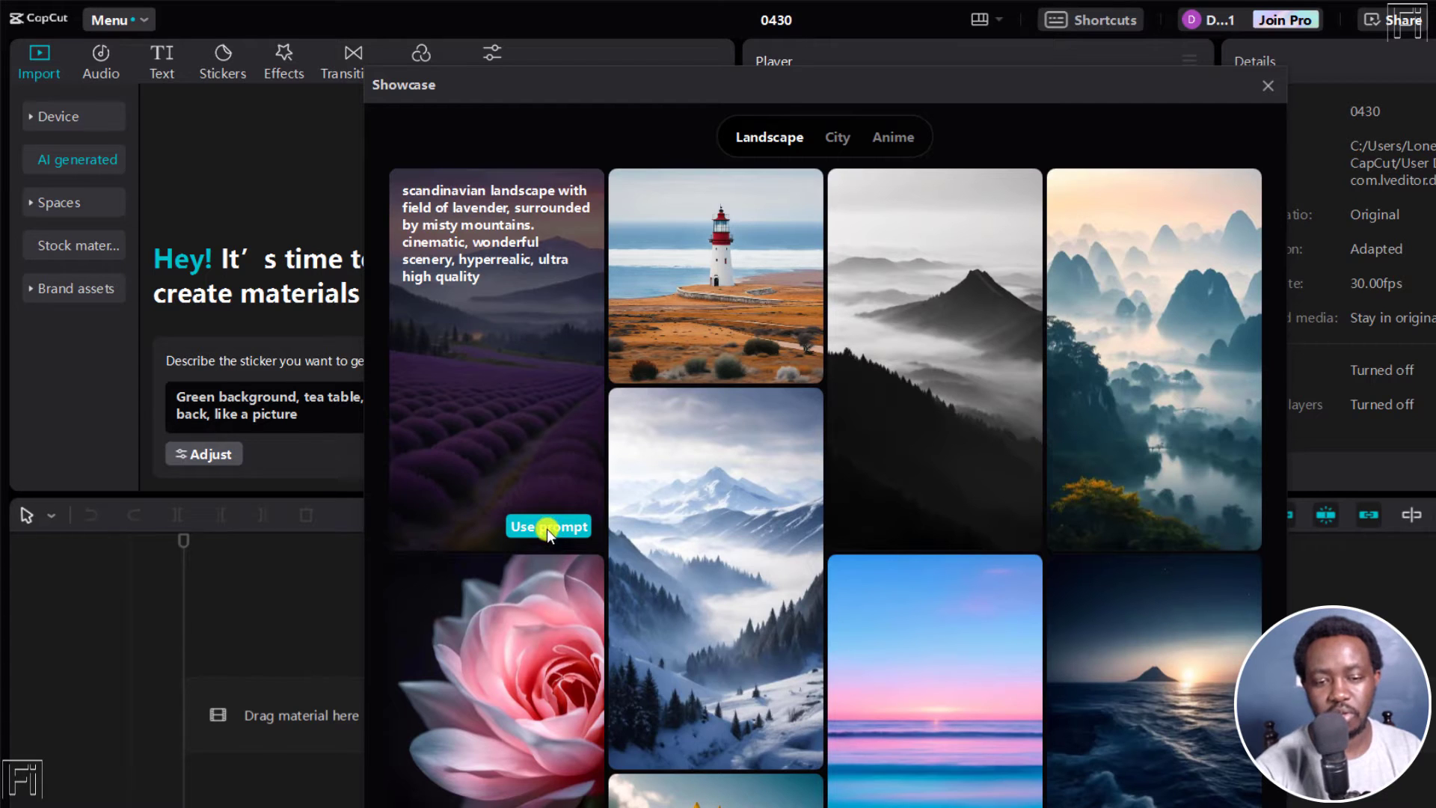
pyautogui.moveTo(1181, 363)
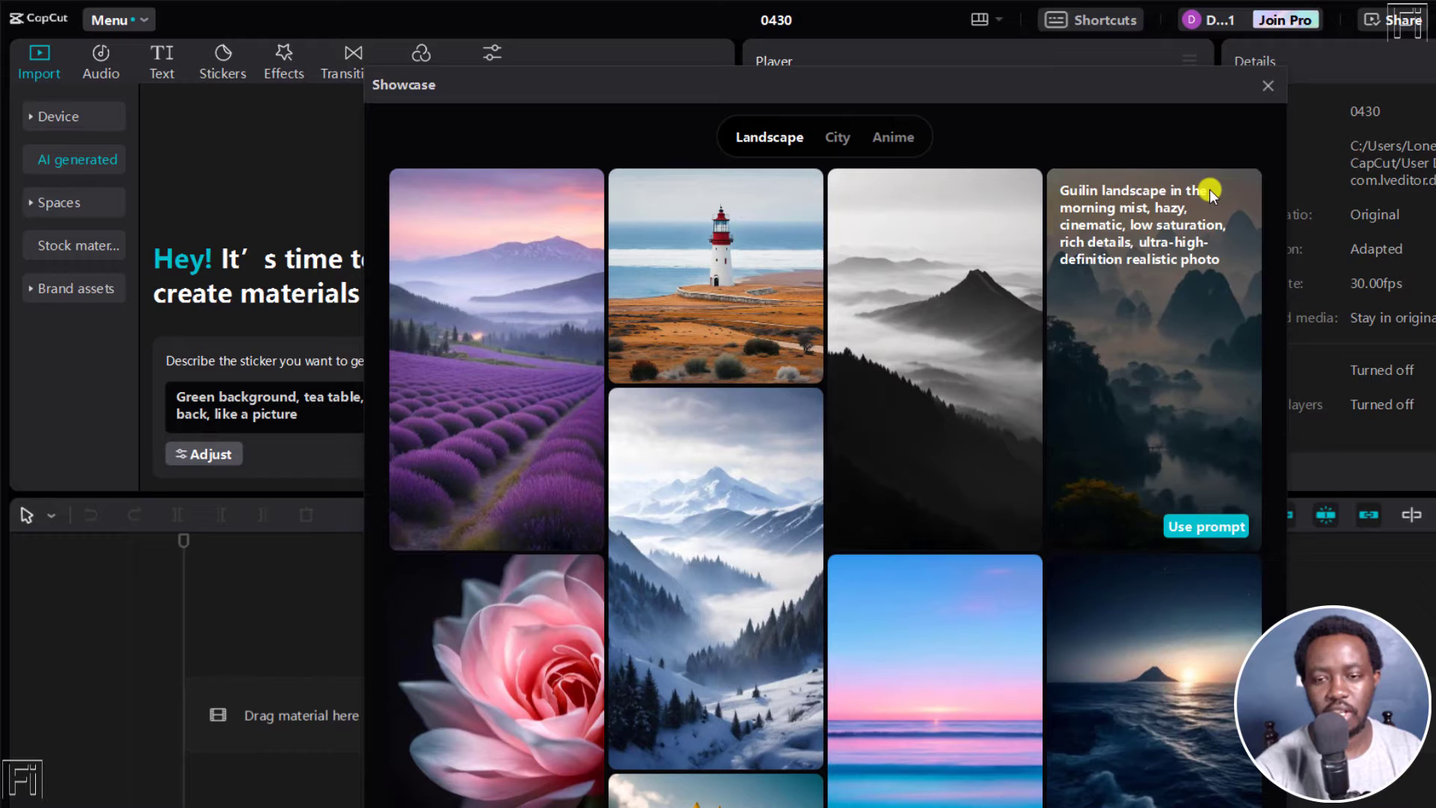
pyautogui.click(1267, 89)
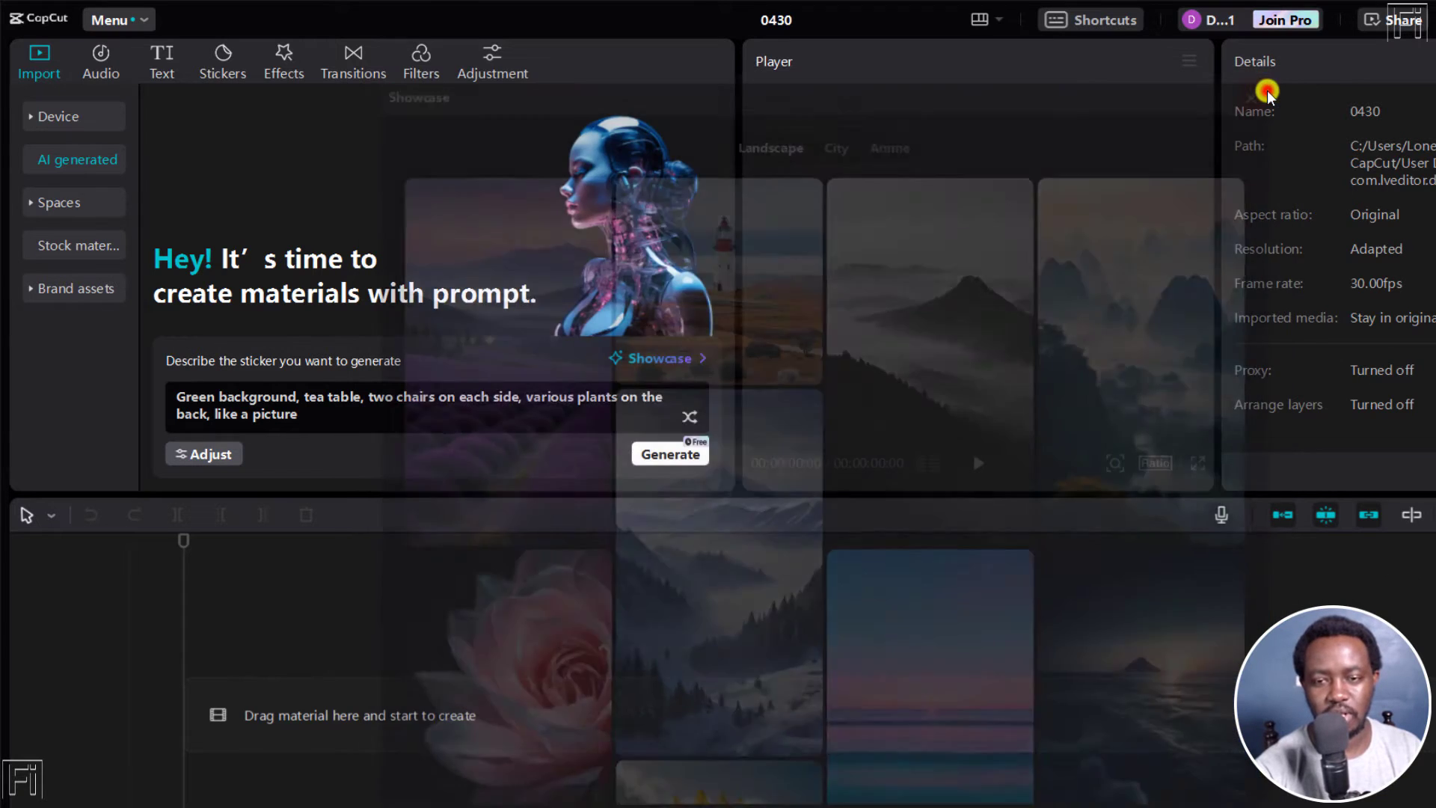
pyautogui.click(199, 395)
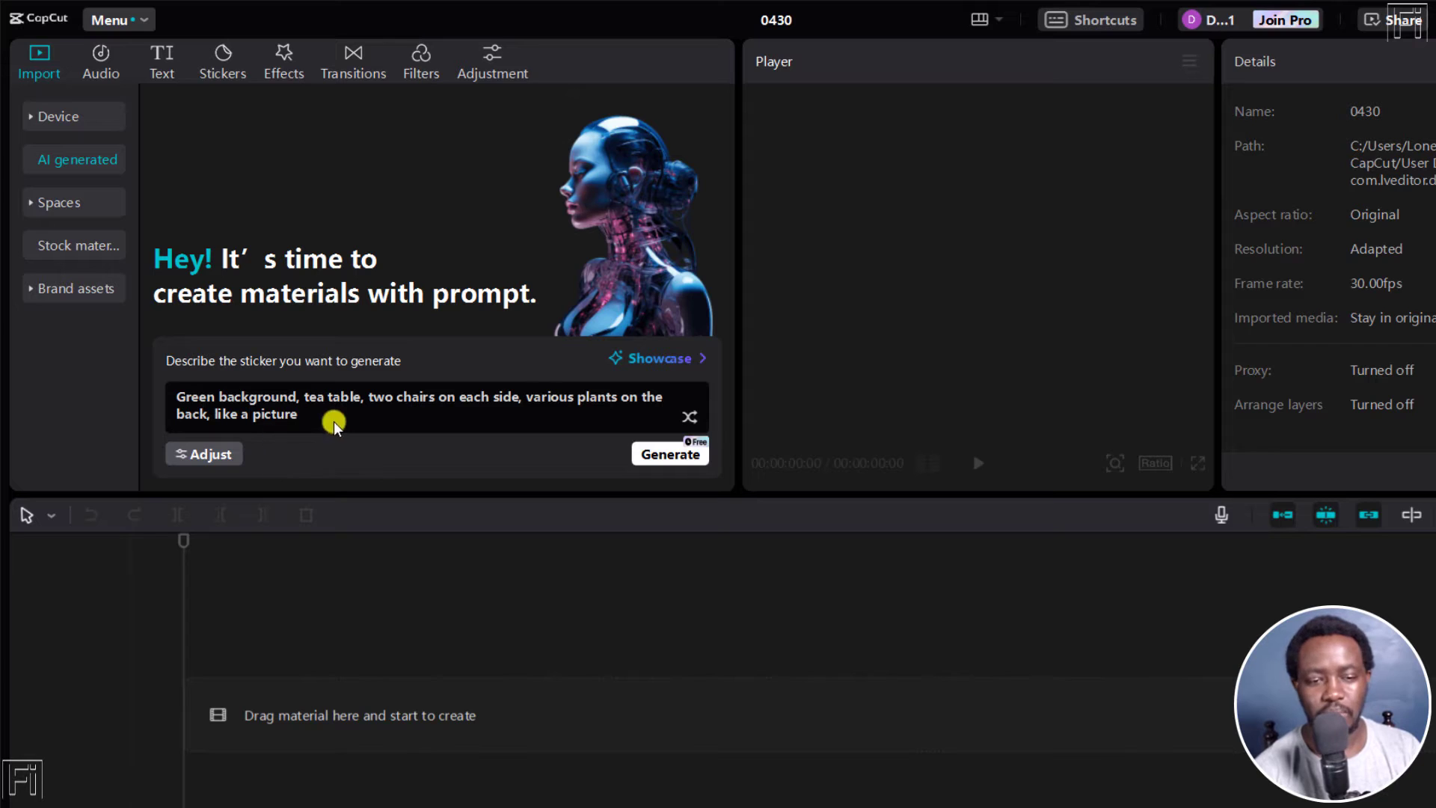
# Step: Set the AI image adjustments to a 16:9 ratio and 50 generation steps
pyautogui.click(209, 457)
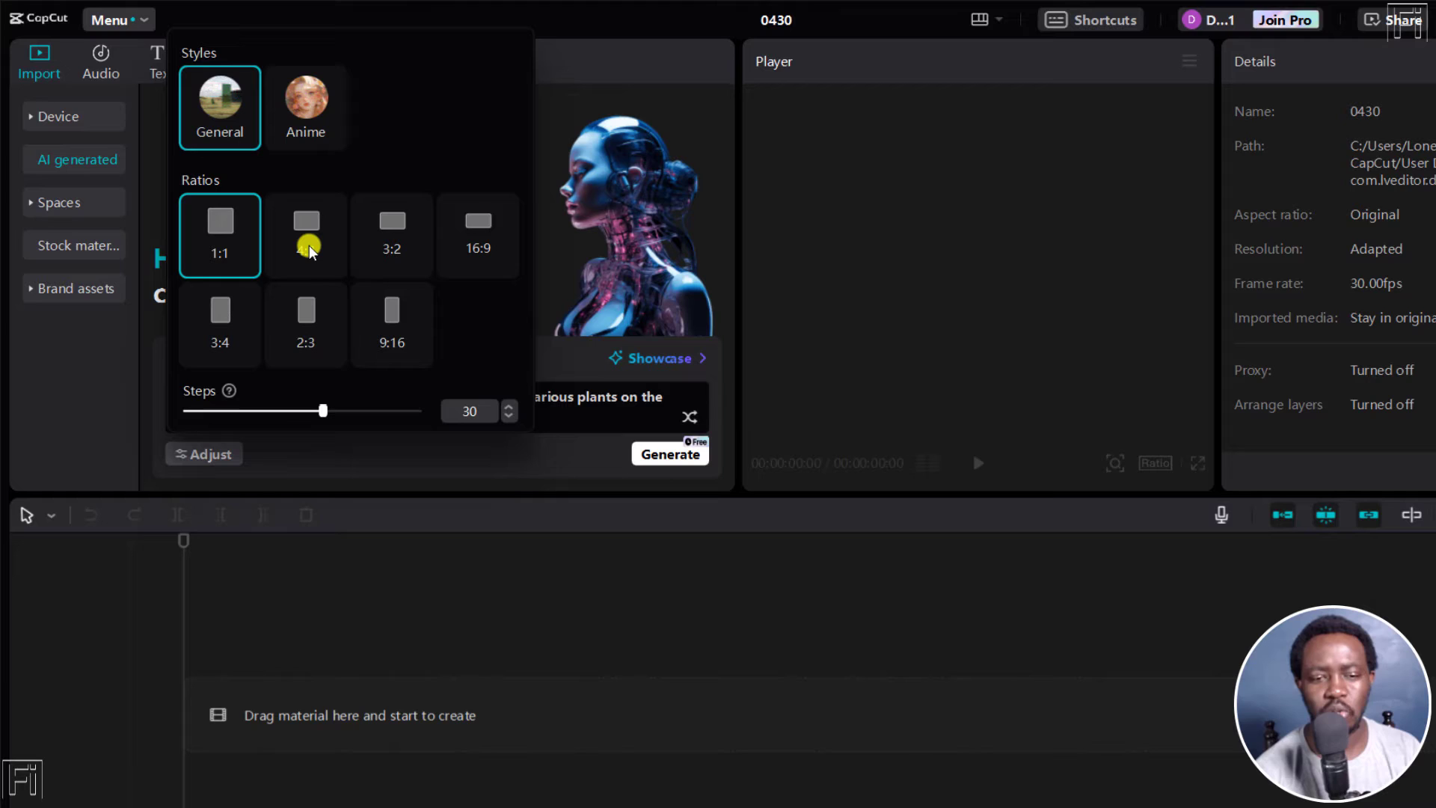
pyautogui.click(479, 233)
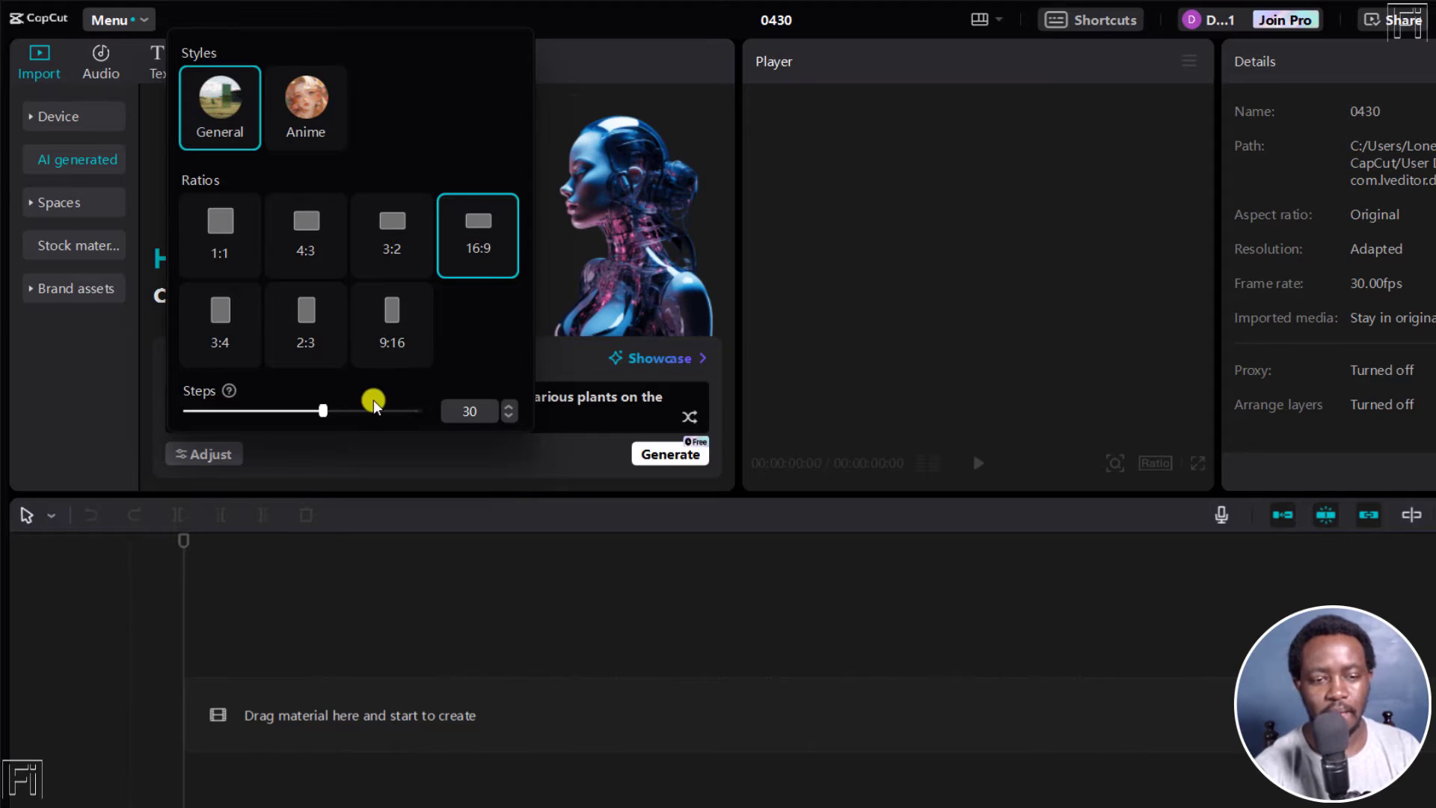
pyautogui.moveTo(226, 387)
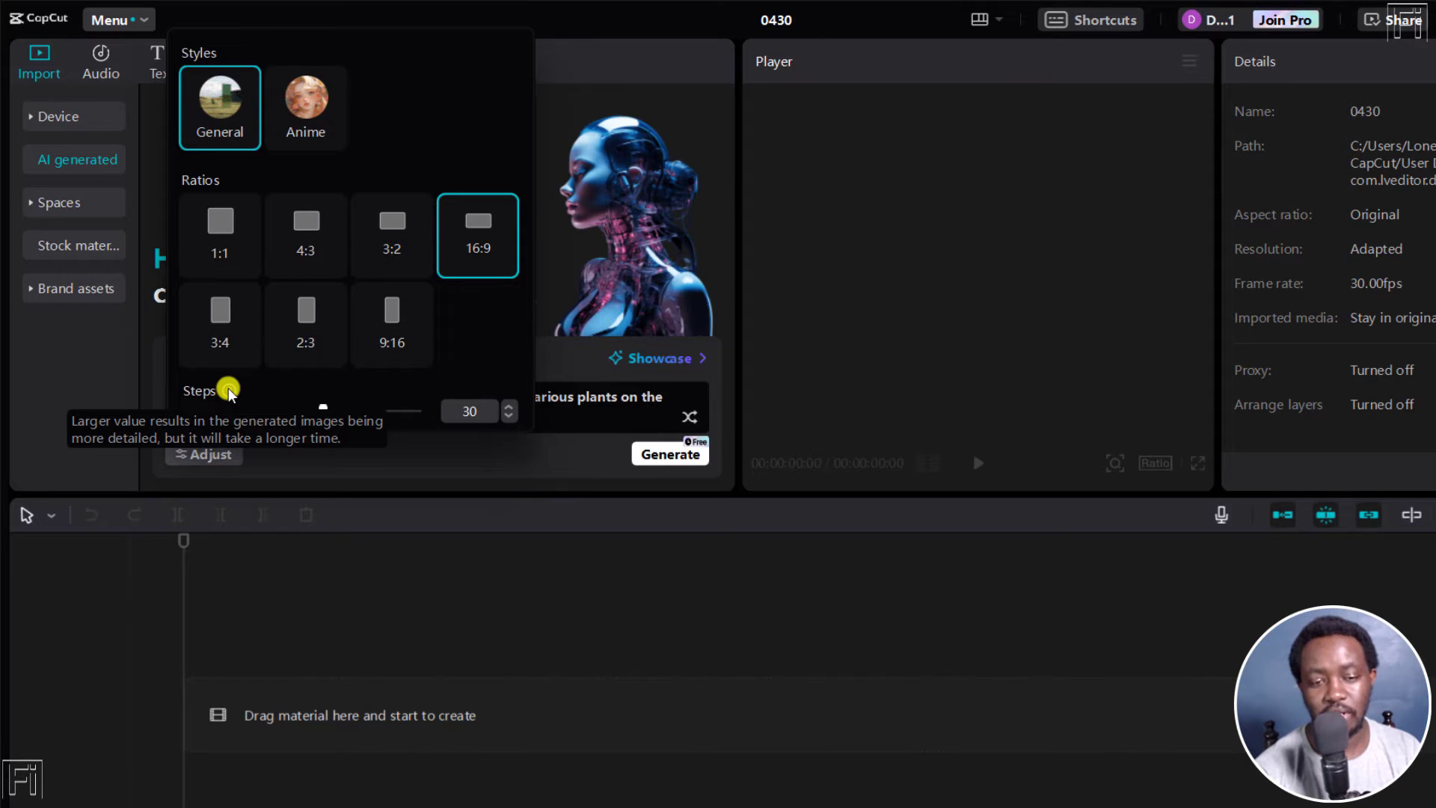
pyautogui.click(324, 412)
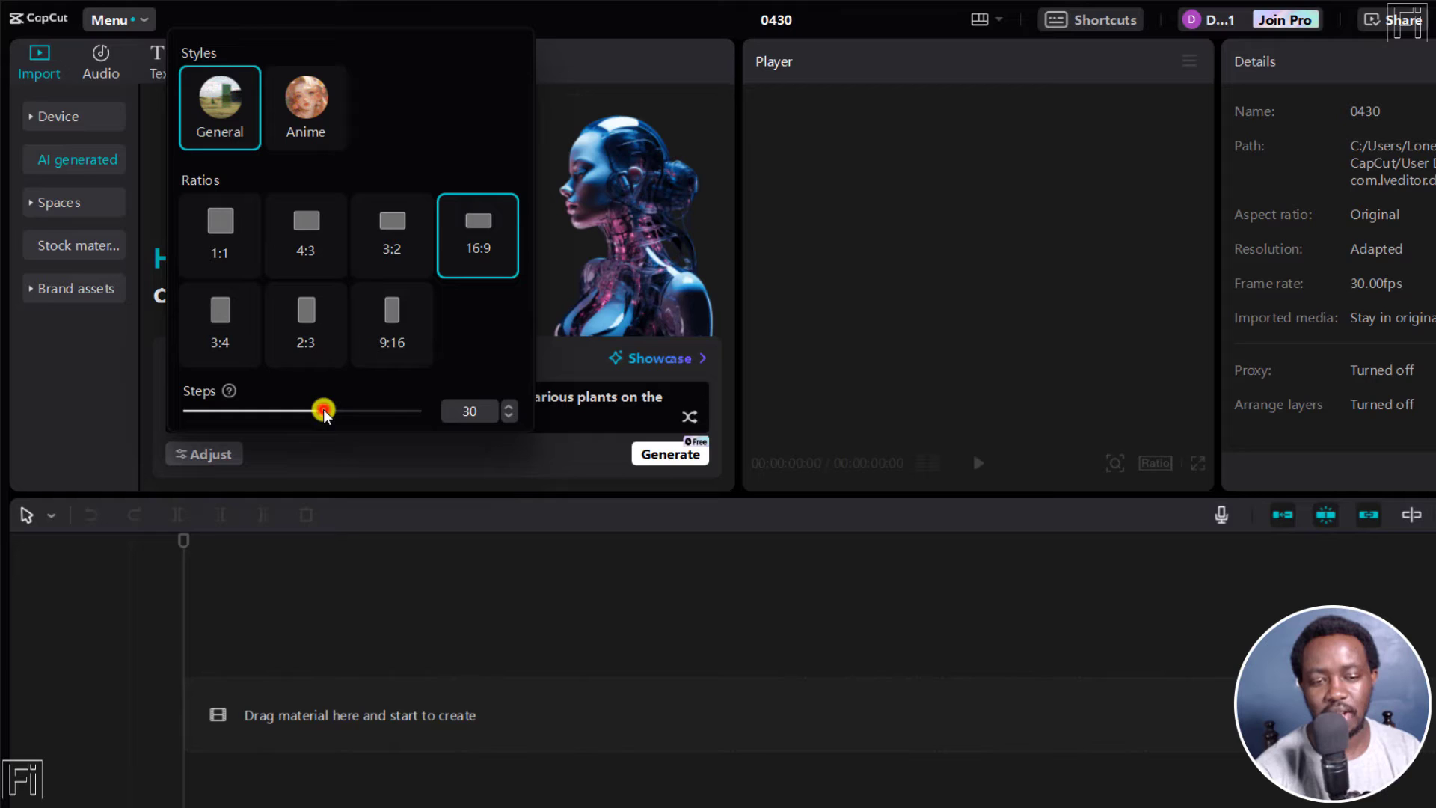
pyautogui.moveTo(374, 414); pyautogui.dragTo(451, 427)
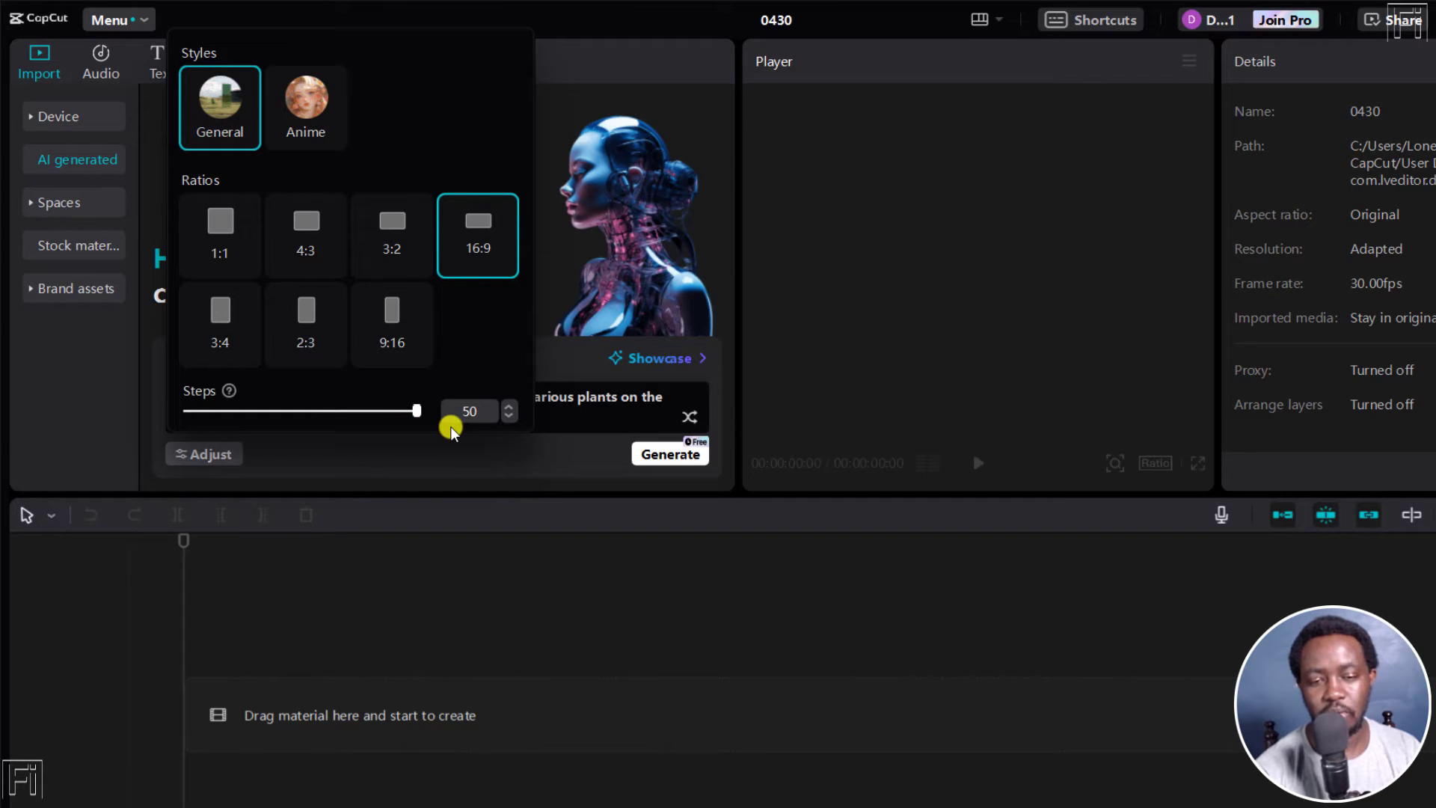
pyautogui.click(388, 458)
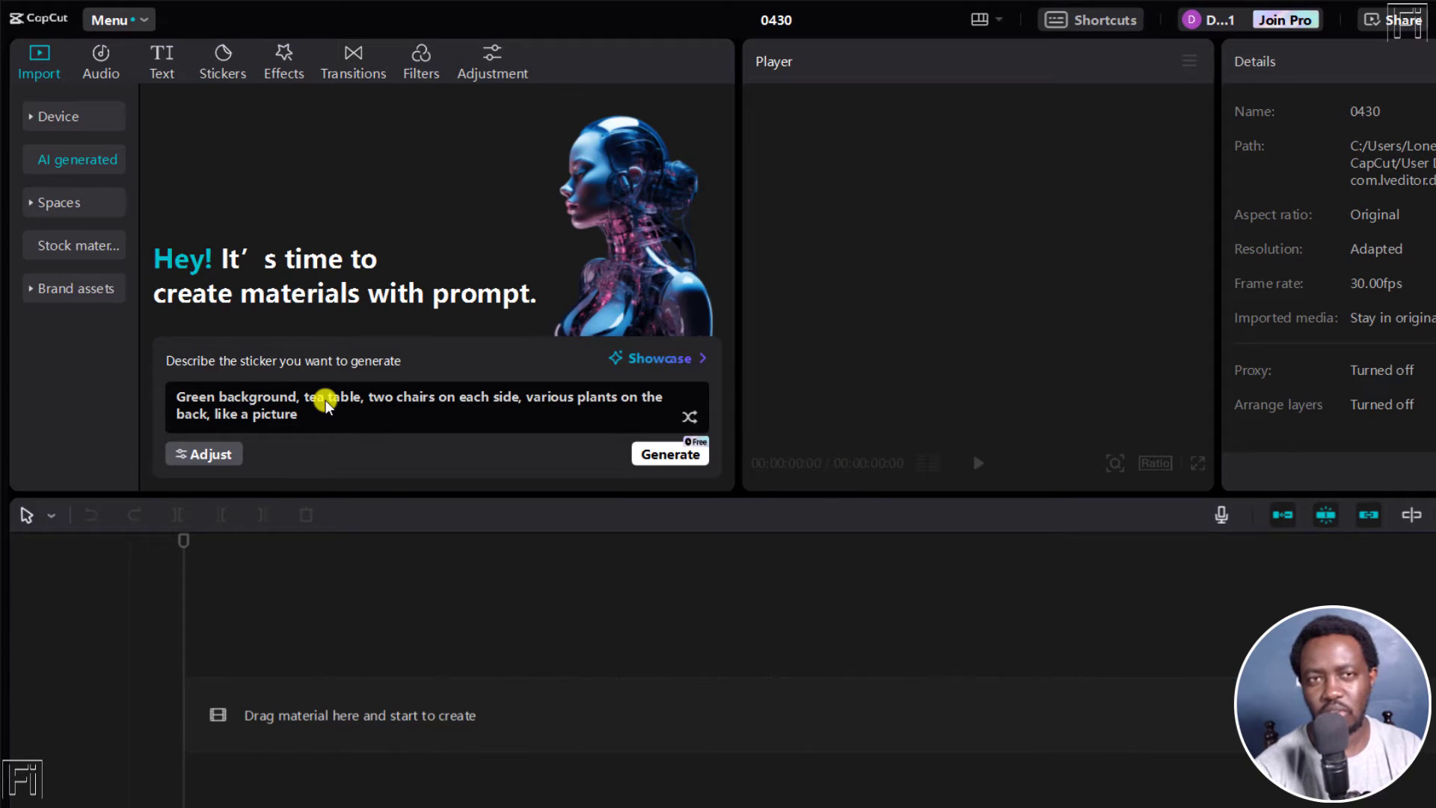
# Step: Generate four images from the green tea-room prompt and allow storing prompts and results
pyautogui.click(657, 456)
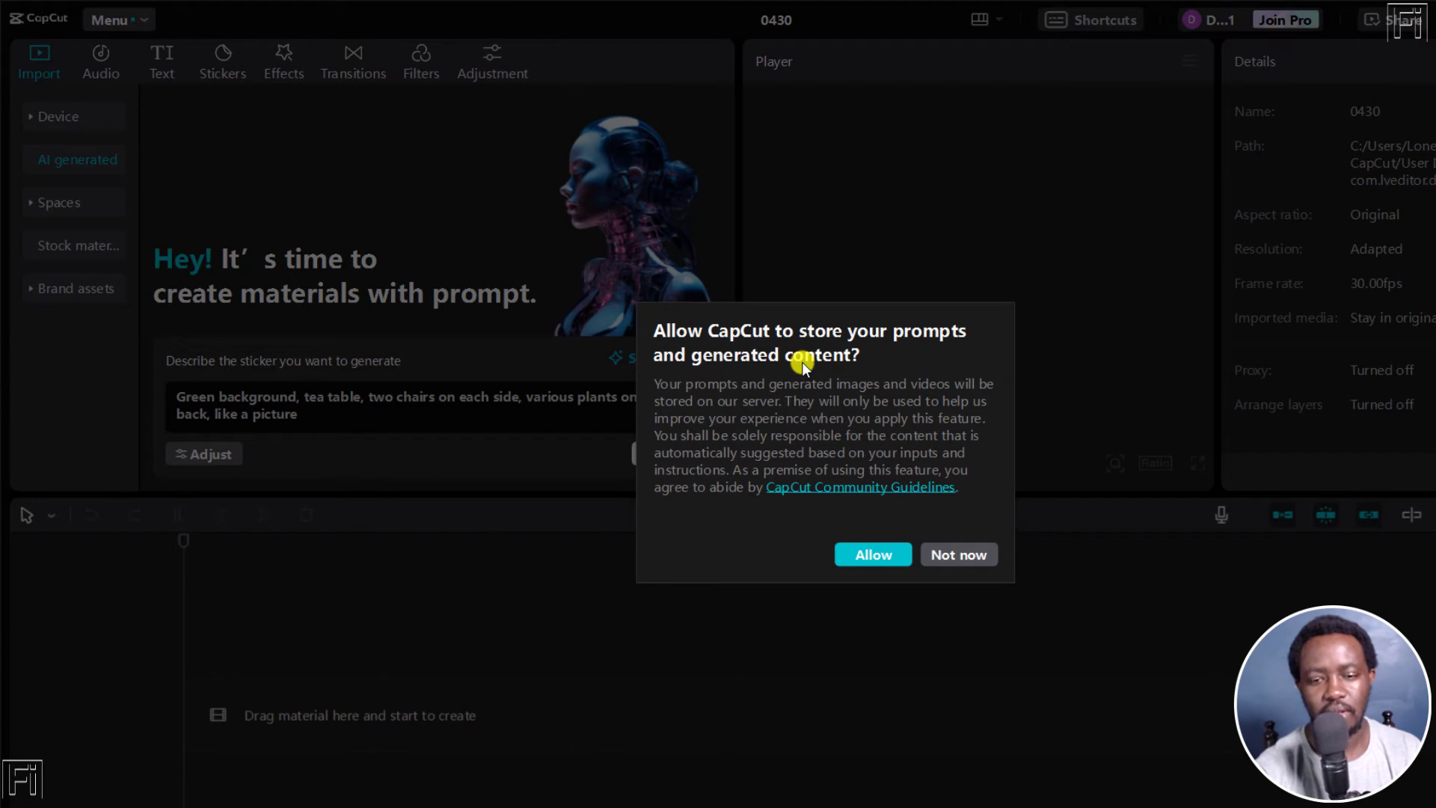
pyautogui.click(873, 555)
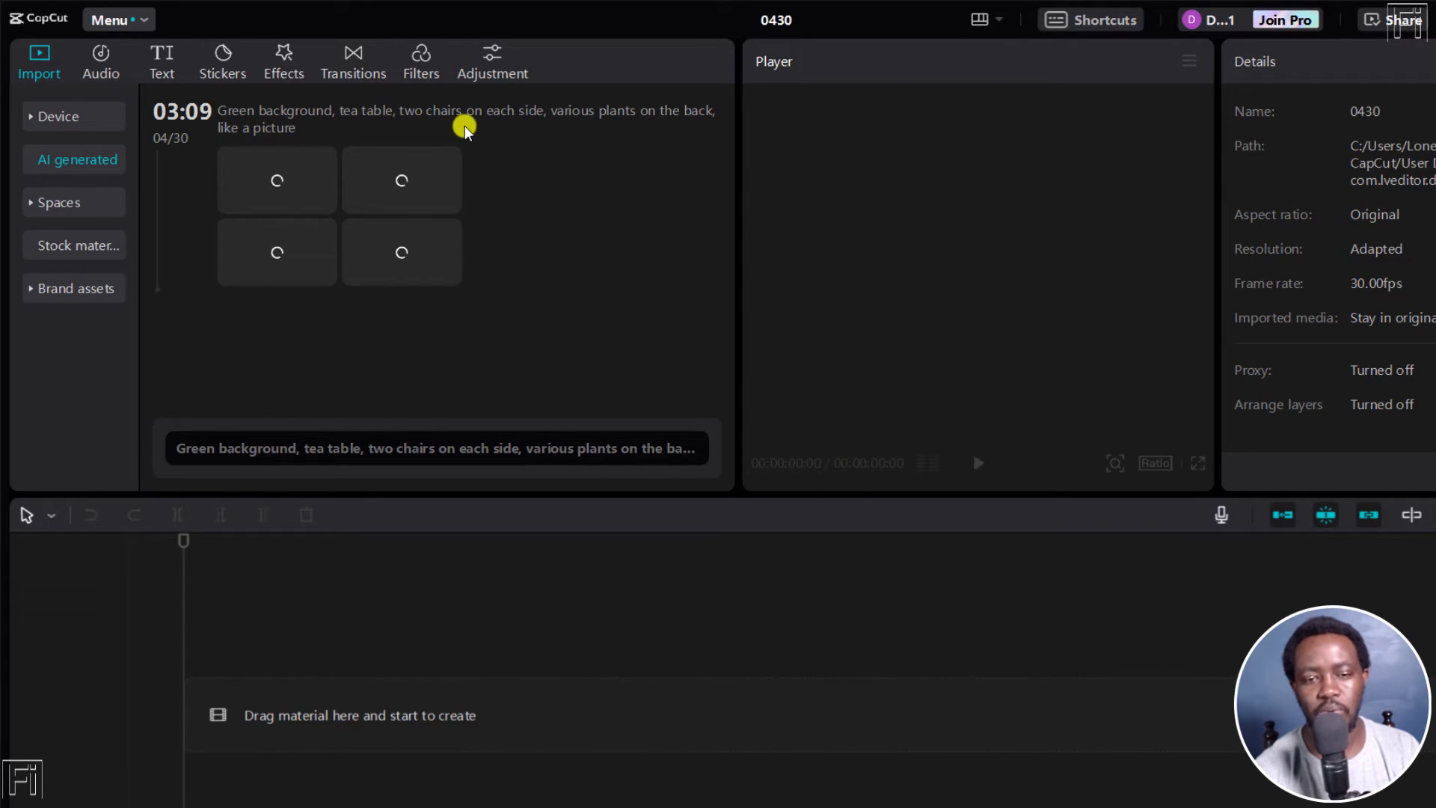
# Step: Preview all four generated tea-room images, ending on the bottom-right one with orange chairs
pyautogui.moveTo(518, 123)
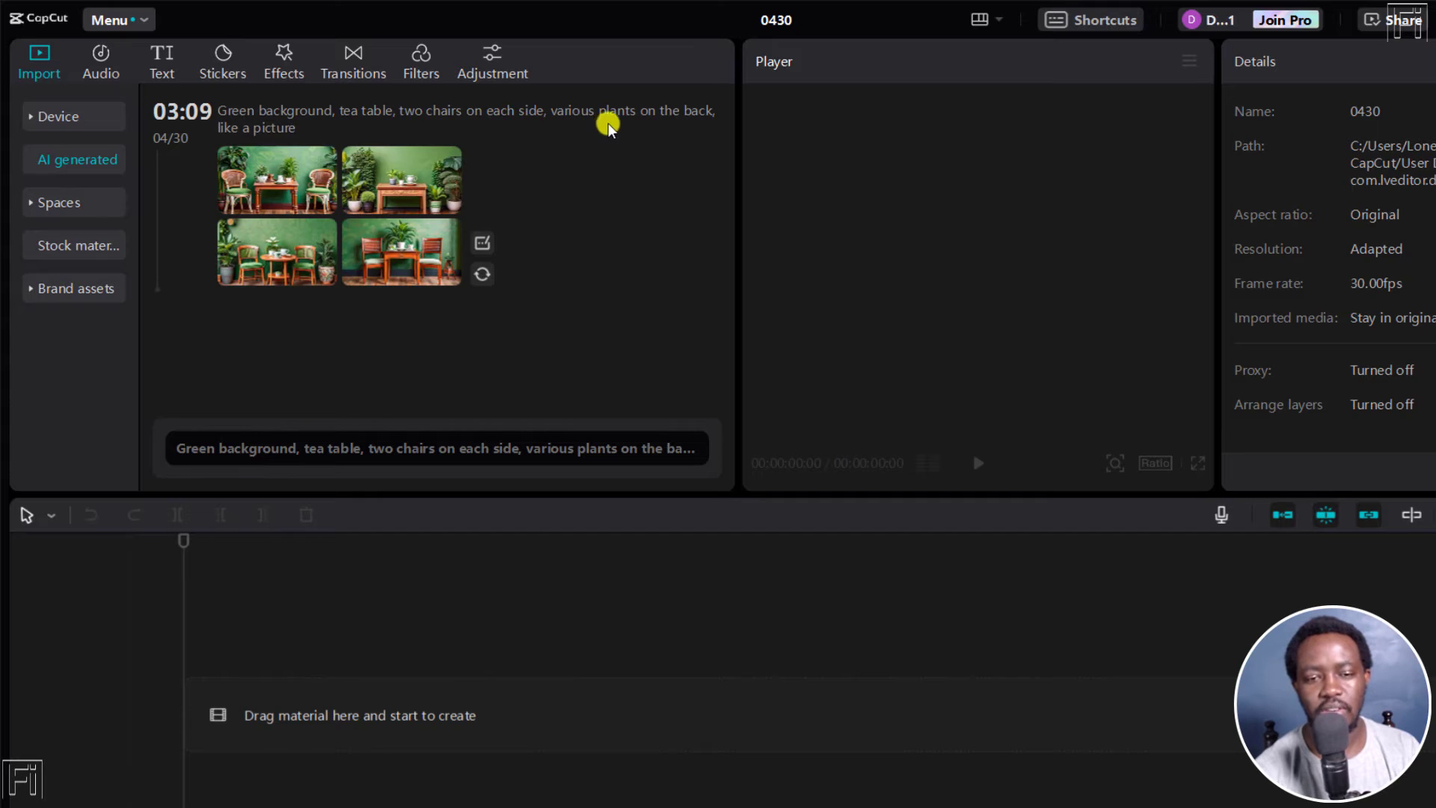
pyautogui.click(264, 154)
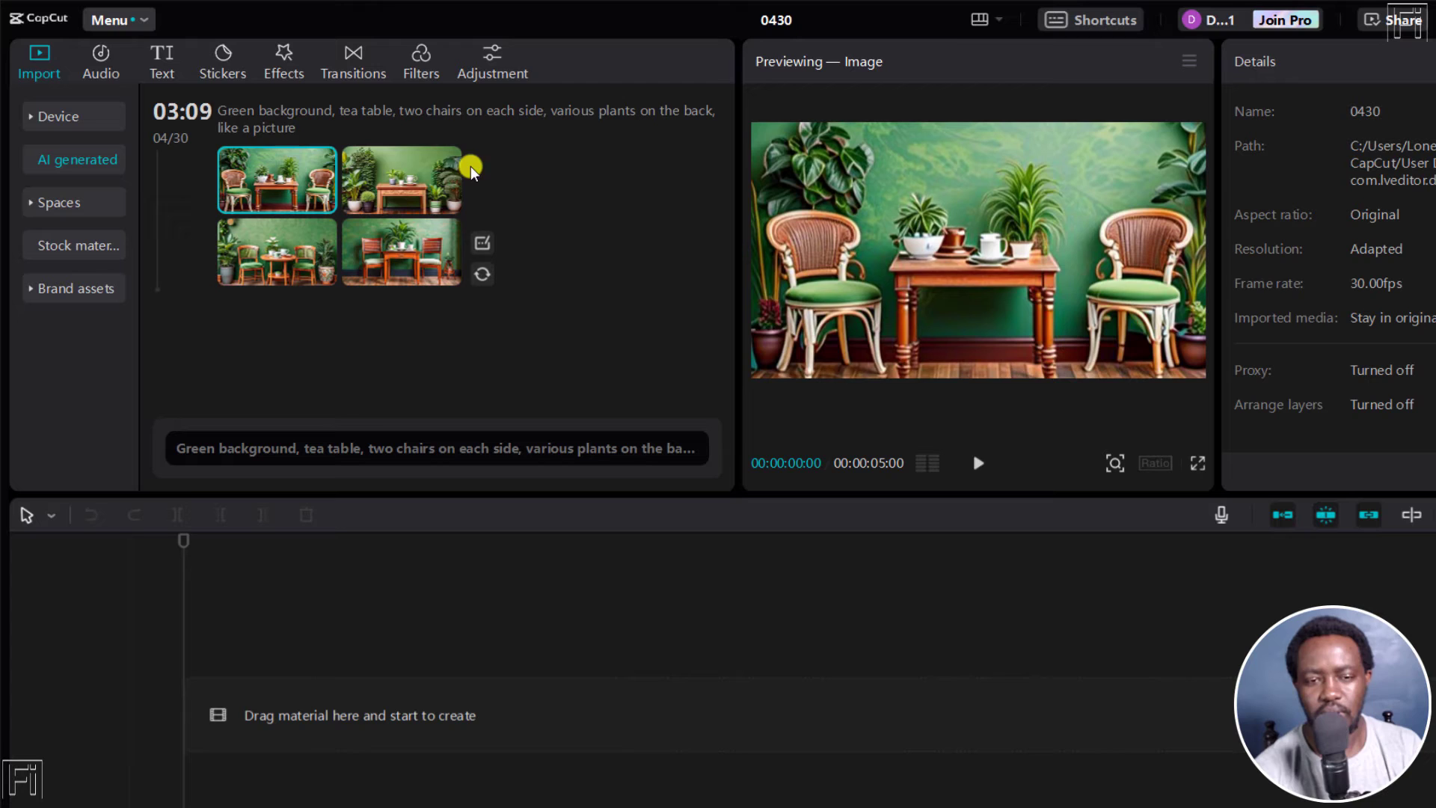
pyautogui.click(401, 161)
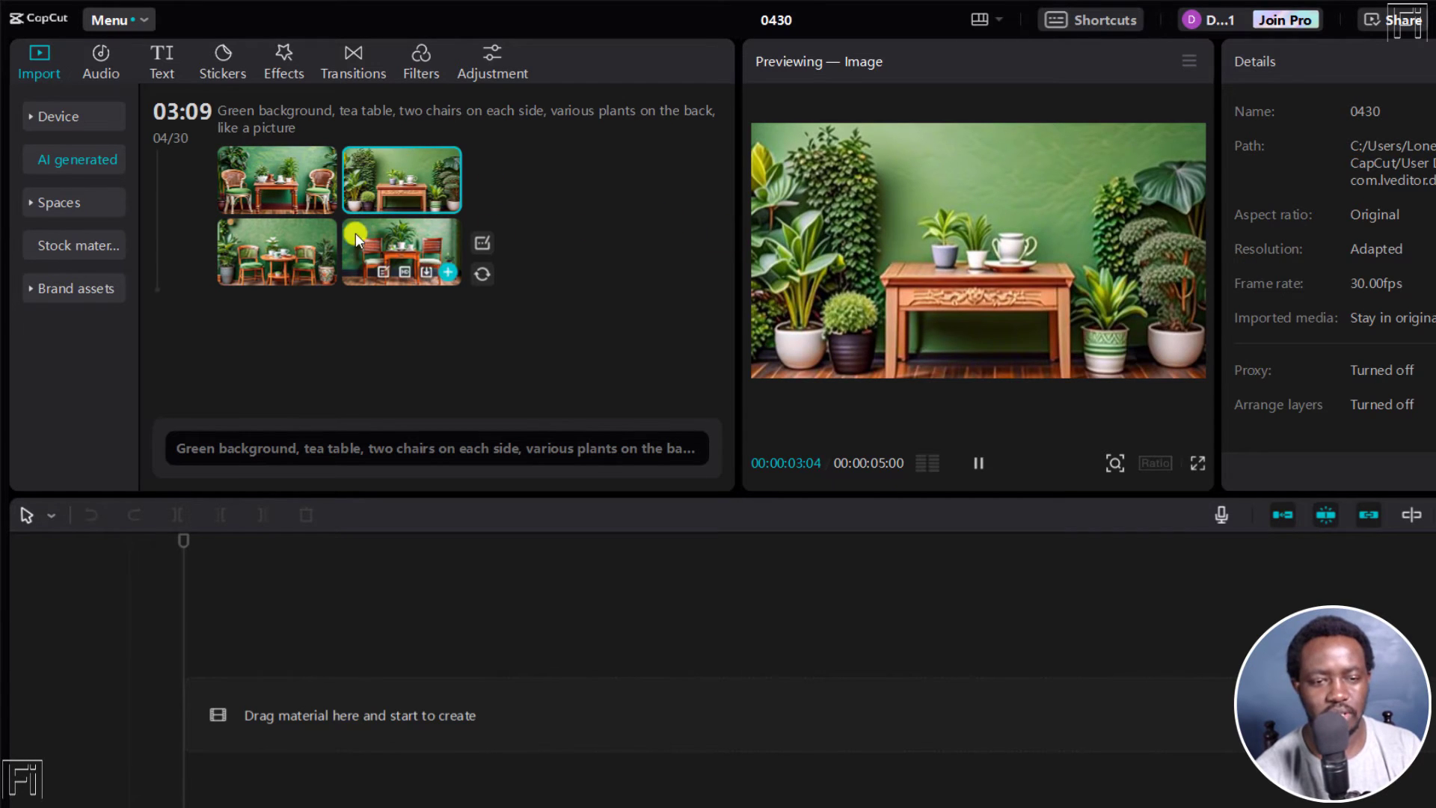
pyautogui.click(273, 239)
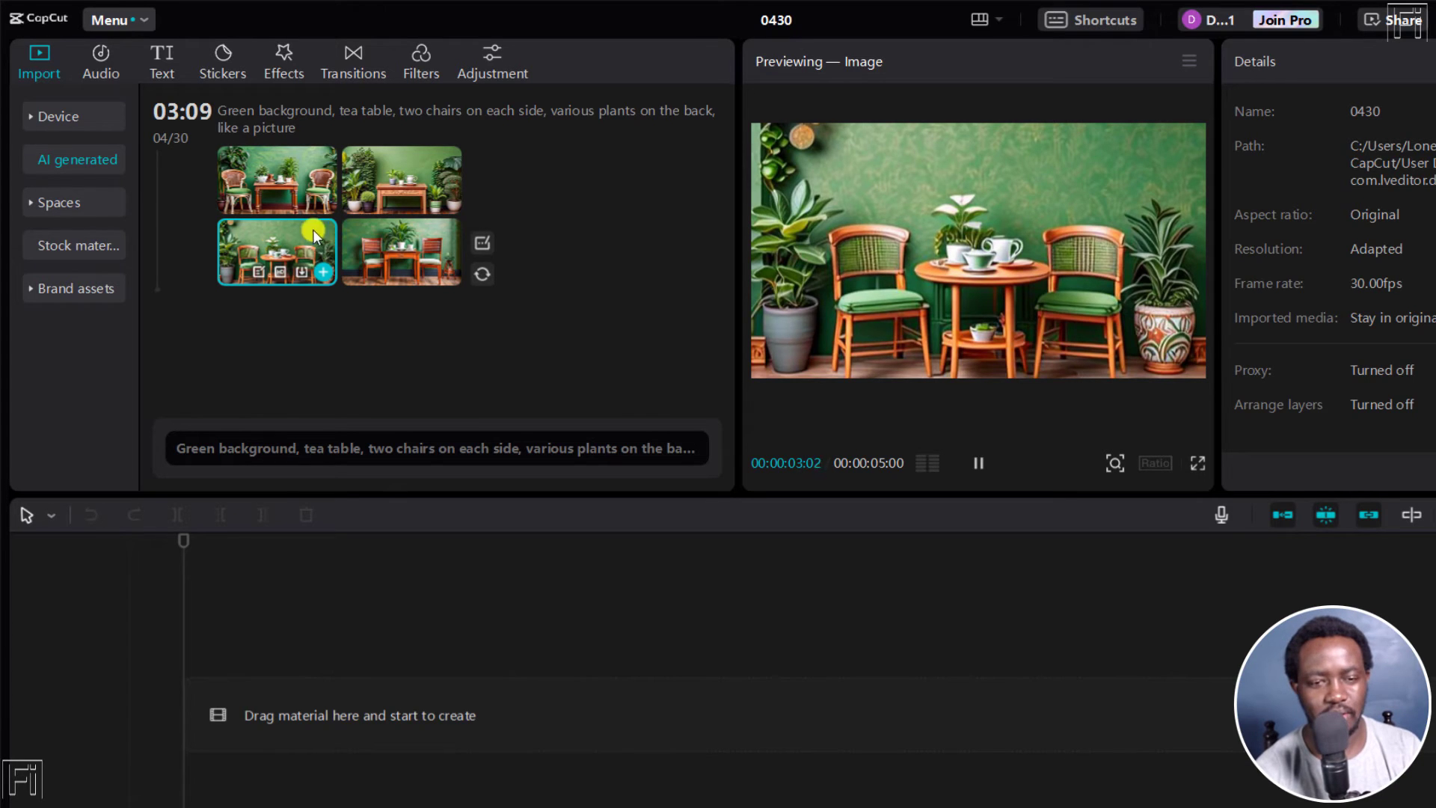
pyautogui.click(386, 239)
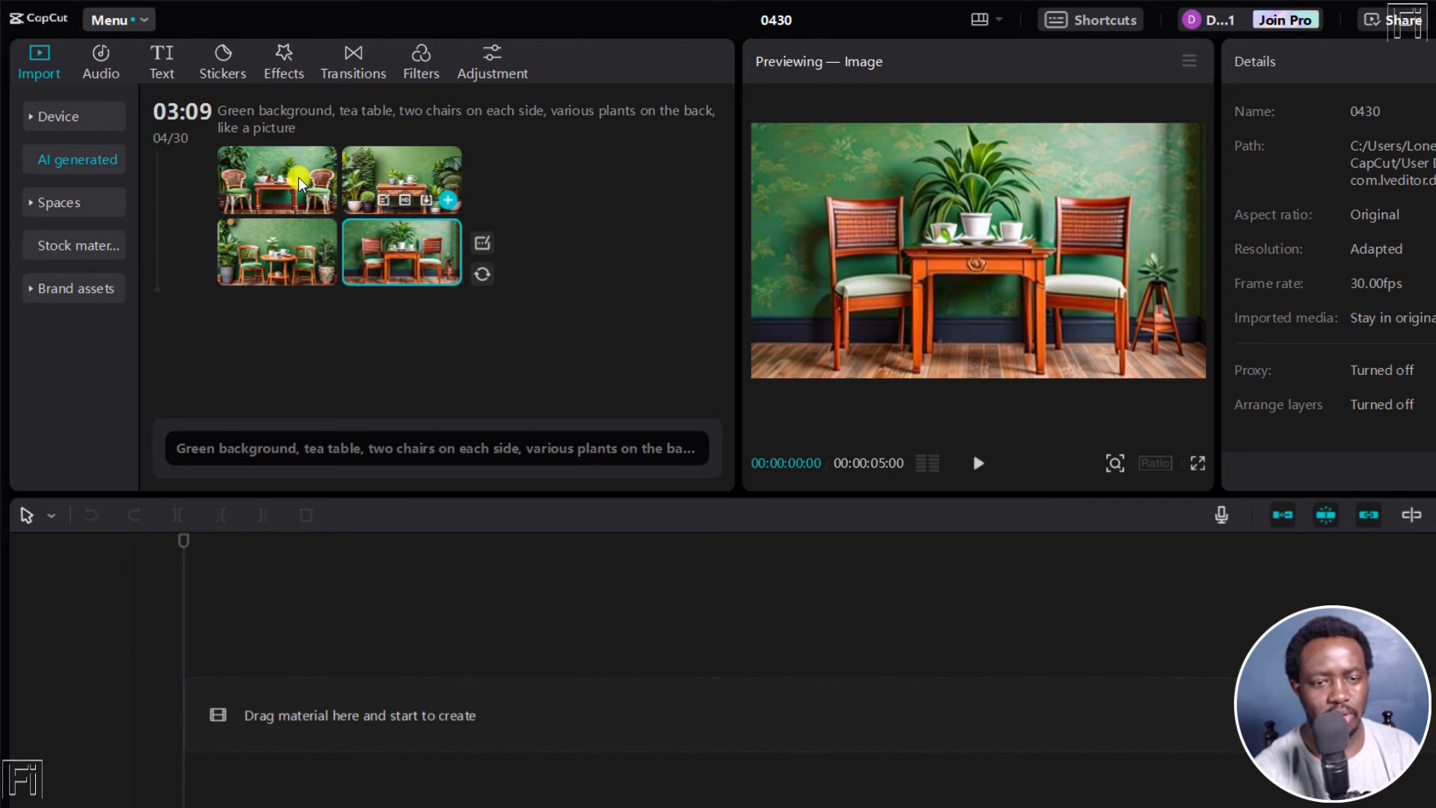
pyautogui.moveTo(397, 185)
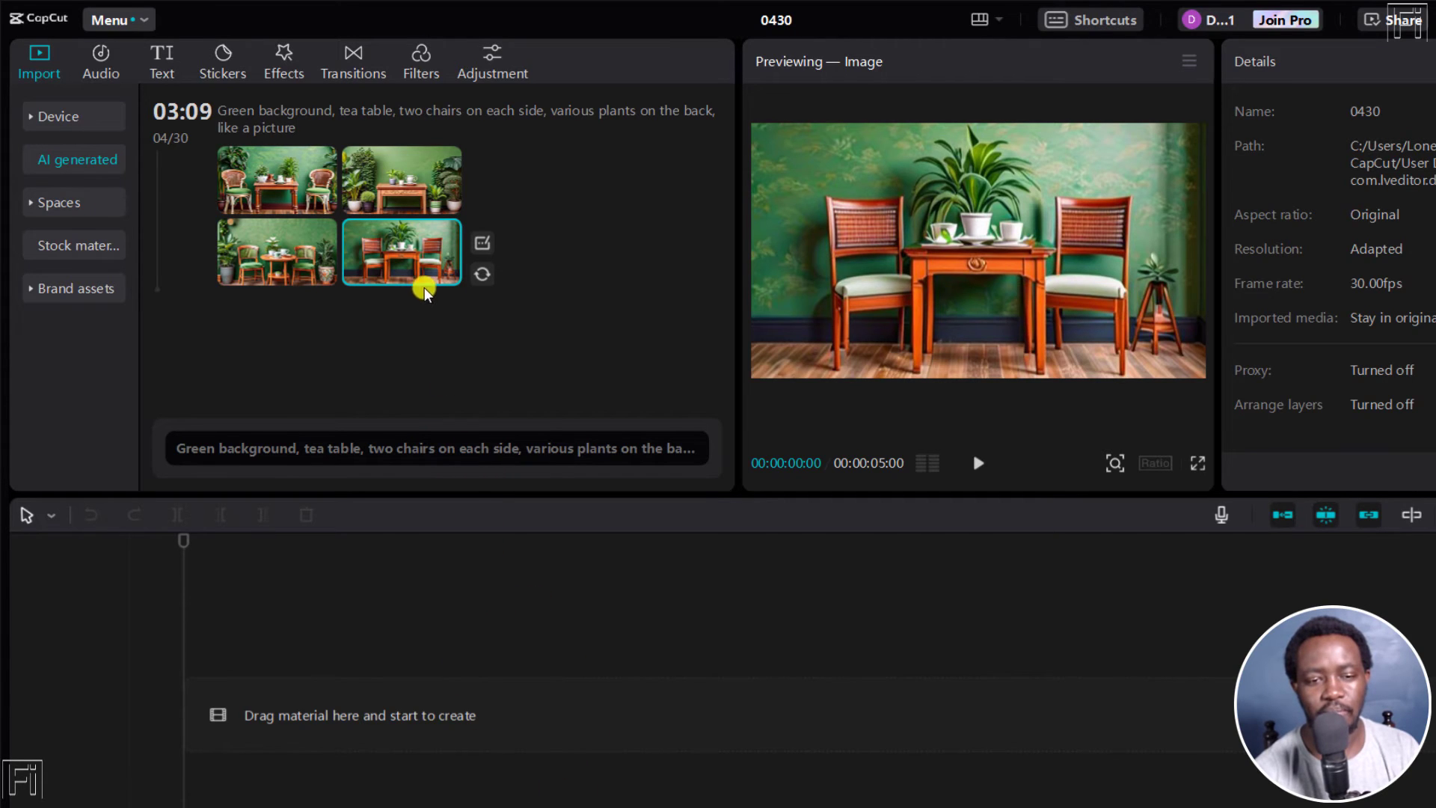
# Step: Make an HD version of the orange-chair tea-room image and preview it against the original
pyautogui.moveTo(419, 278)
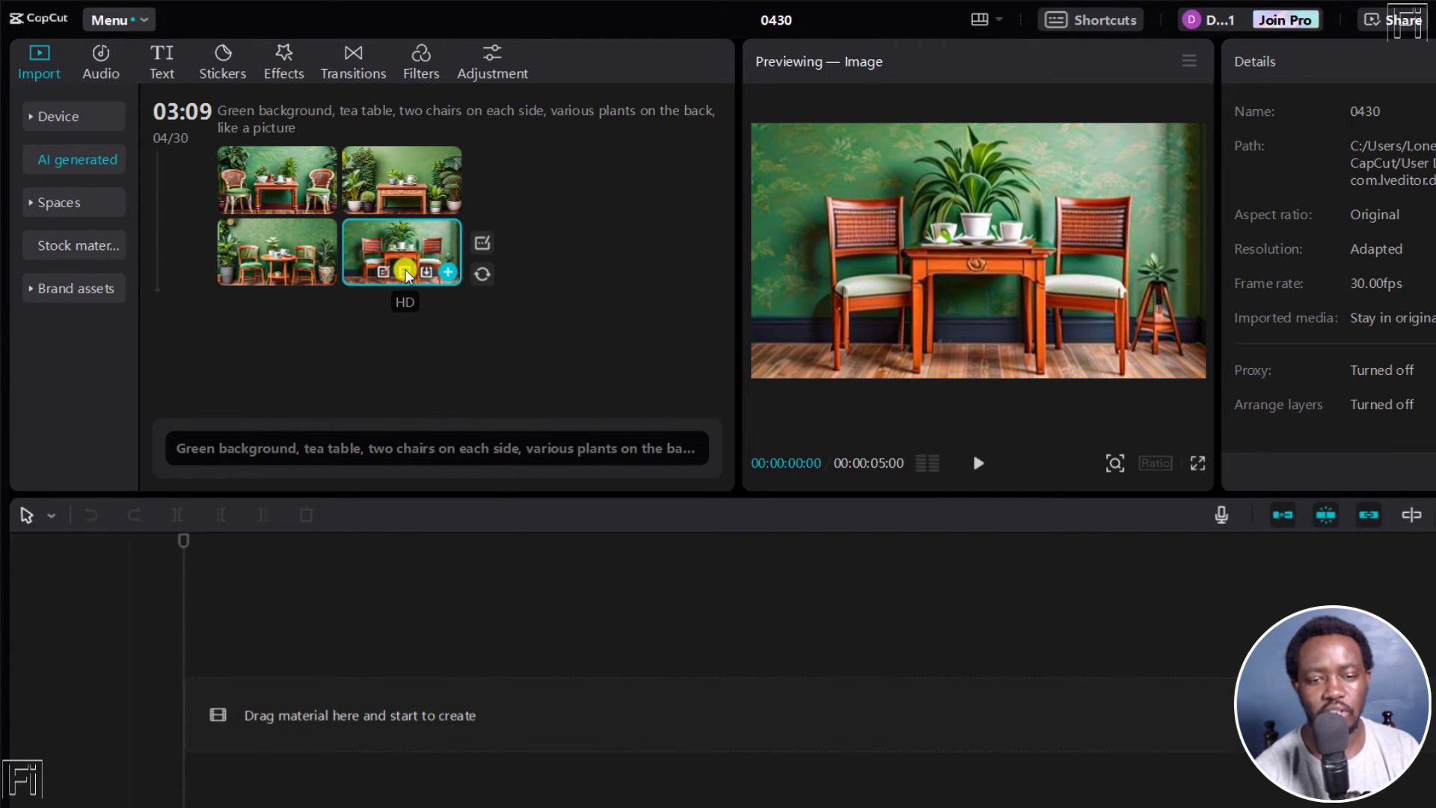
pyautogui.click(405, 271)
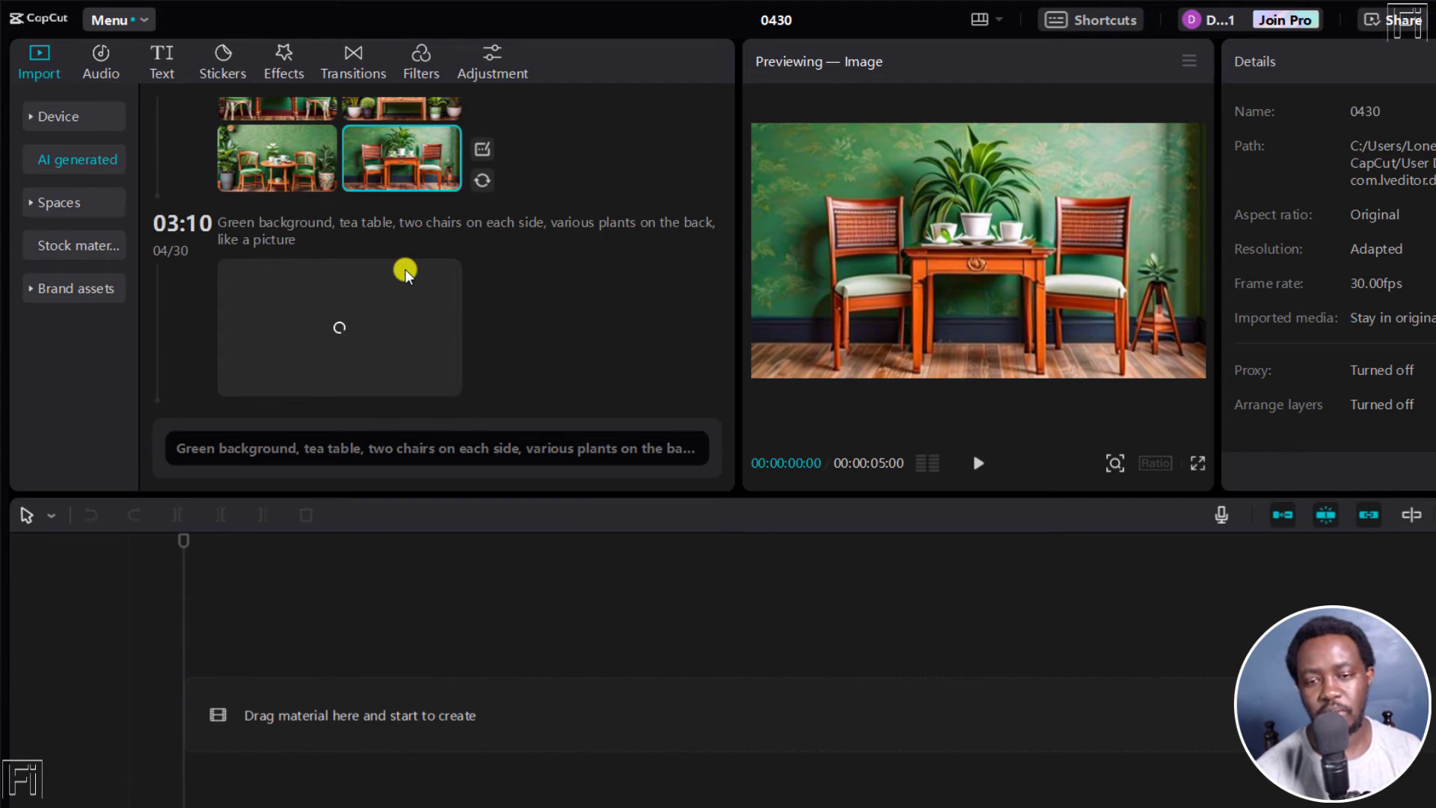
pyautogui.moveTo(461, 158)
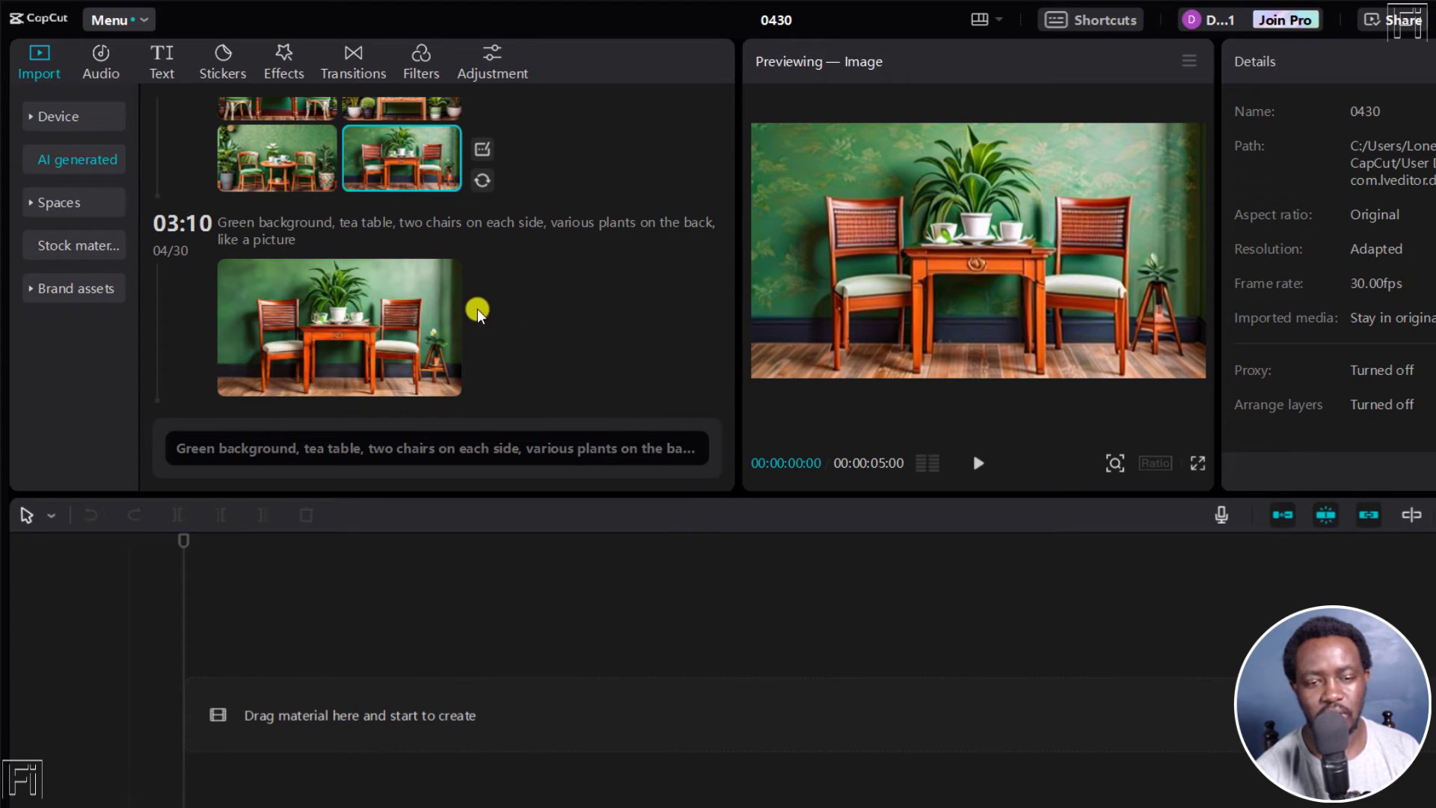
pyautogui.moveTo(370, 281)
pyautogui.click(370, 282)
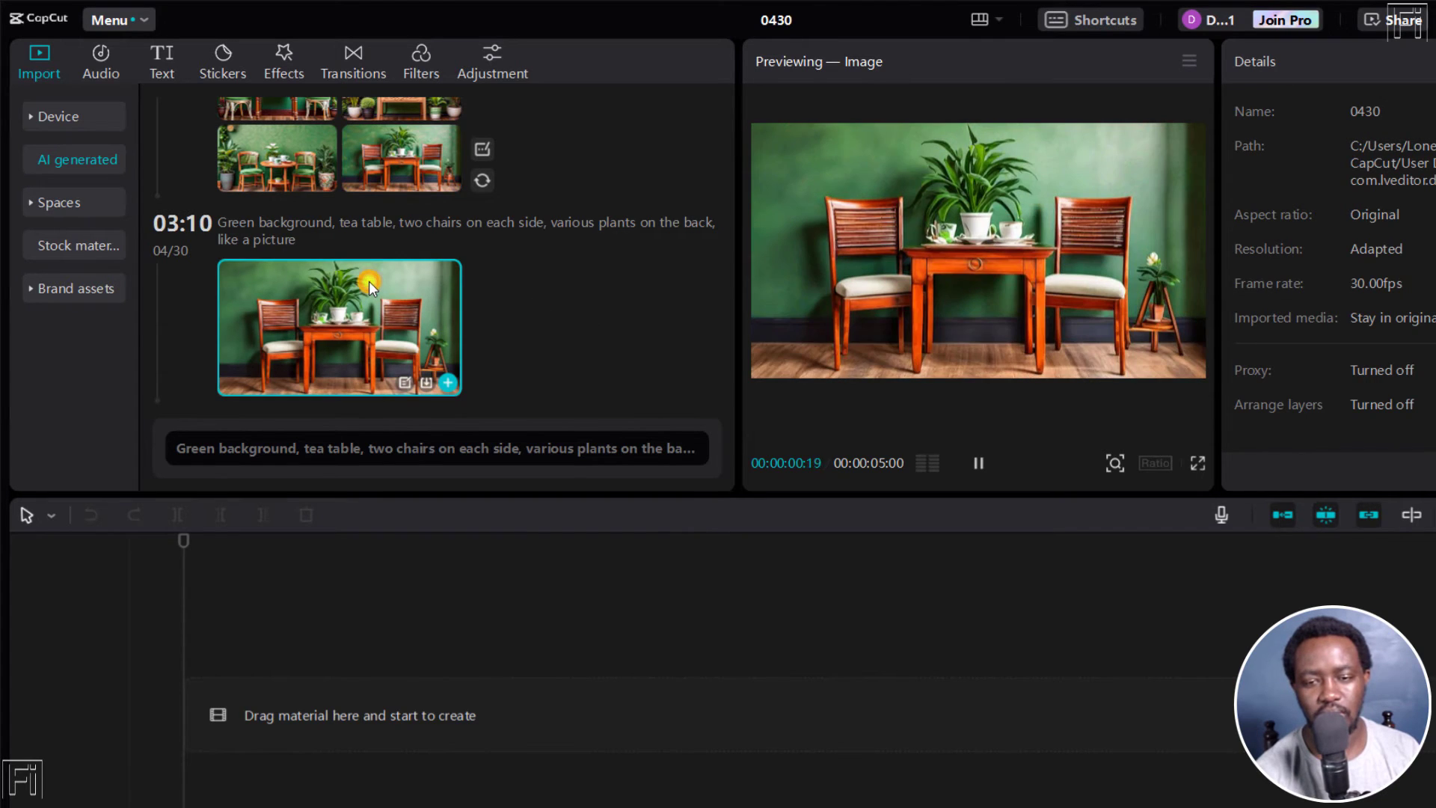
pyautogui.click(370, 137)
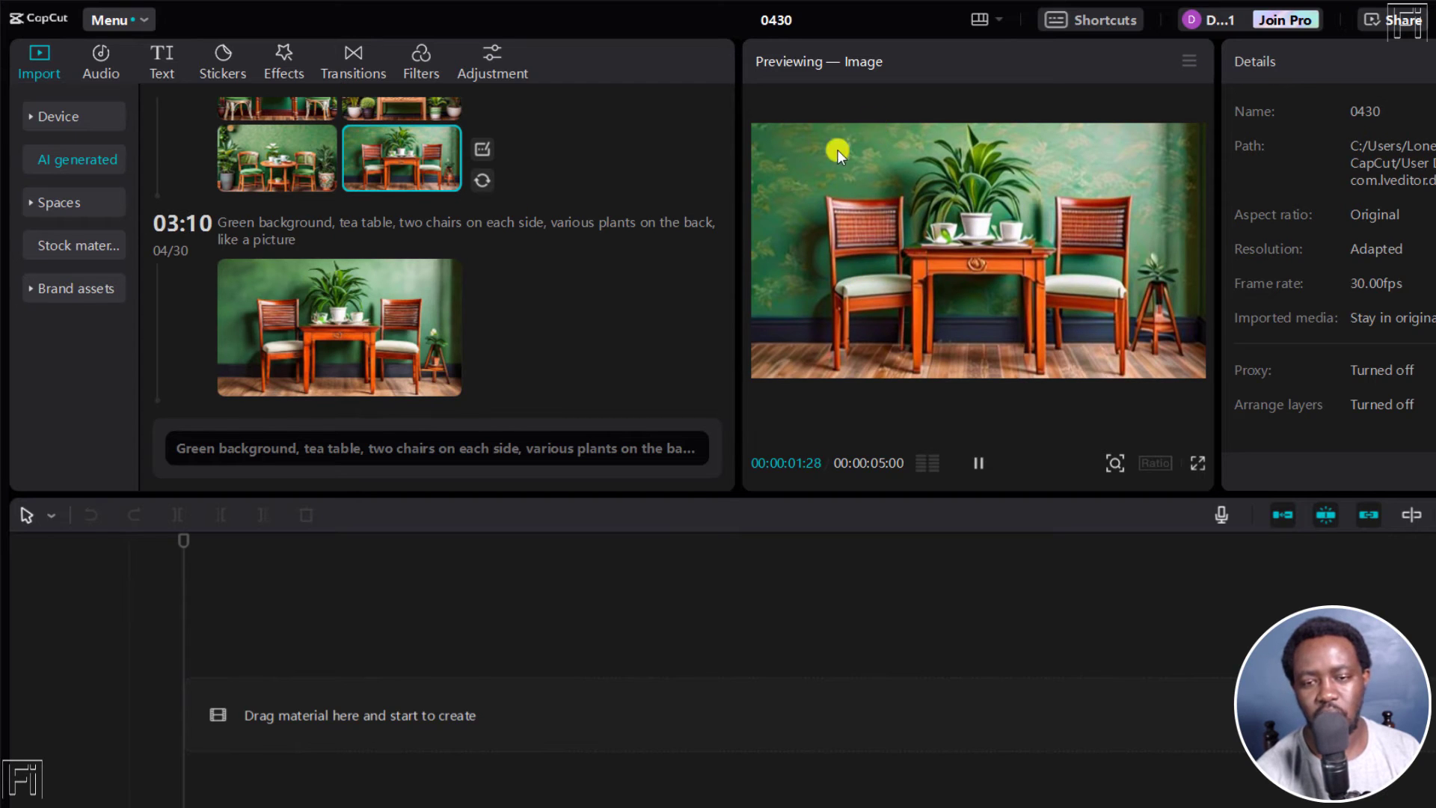
pyautogui.click(330, 275)
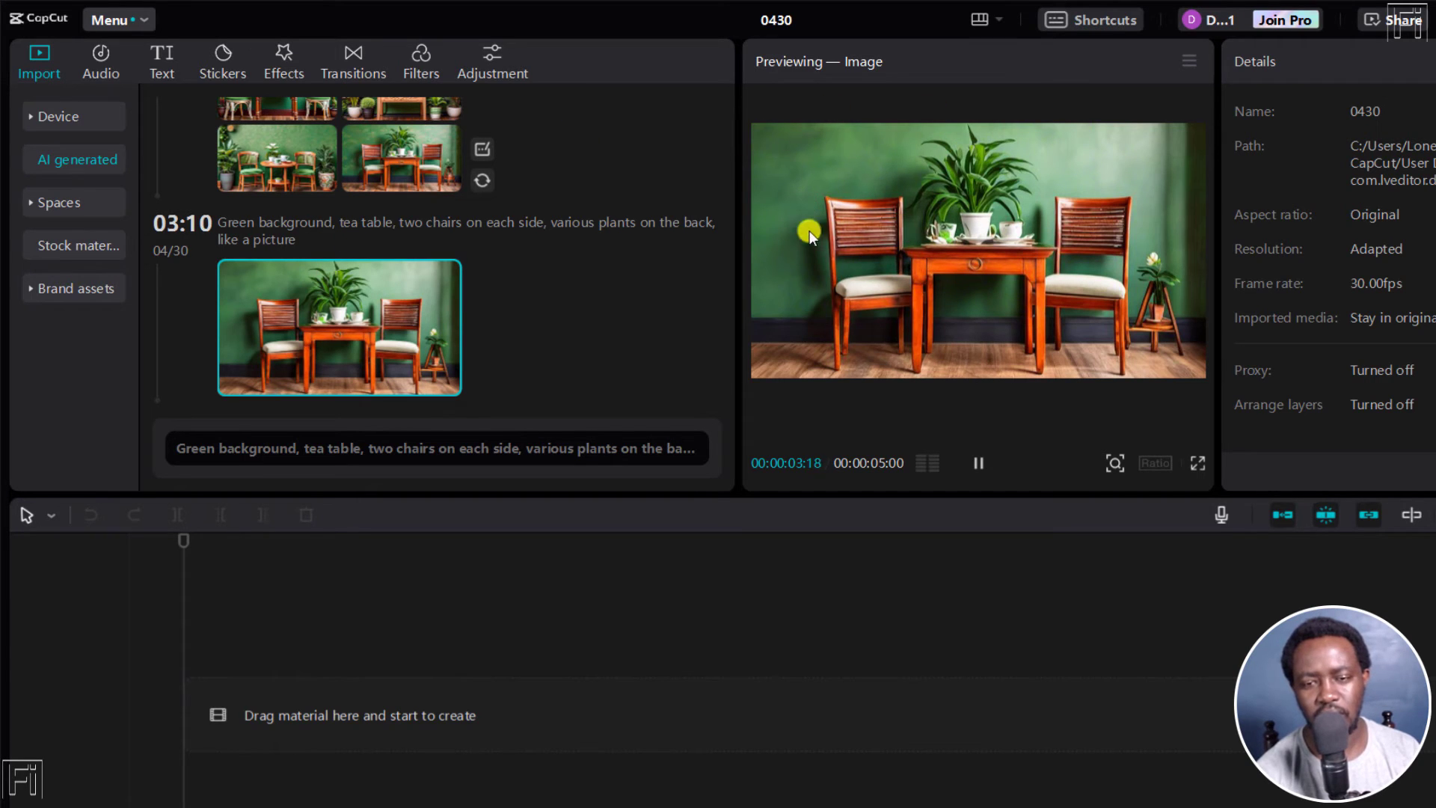
# Step: Add the HD green tea-room image to the timeline as a 5-second clip and select it
pyautogui.click(372, 148)
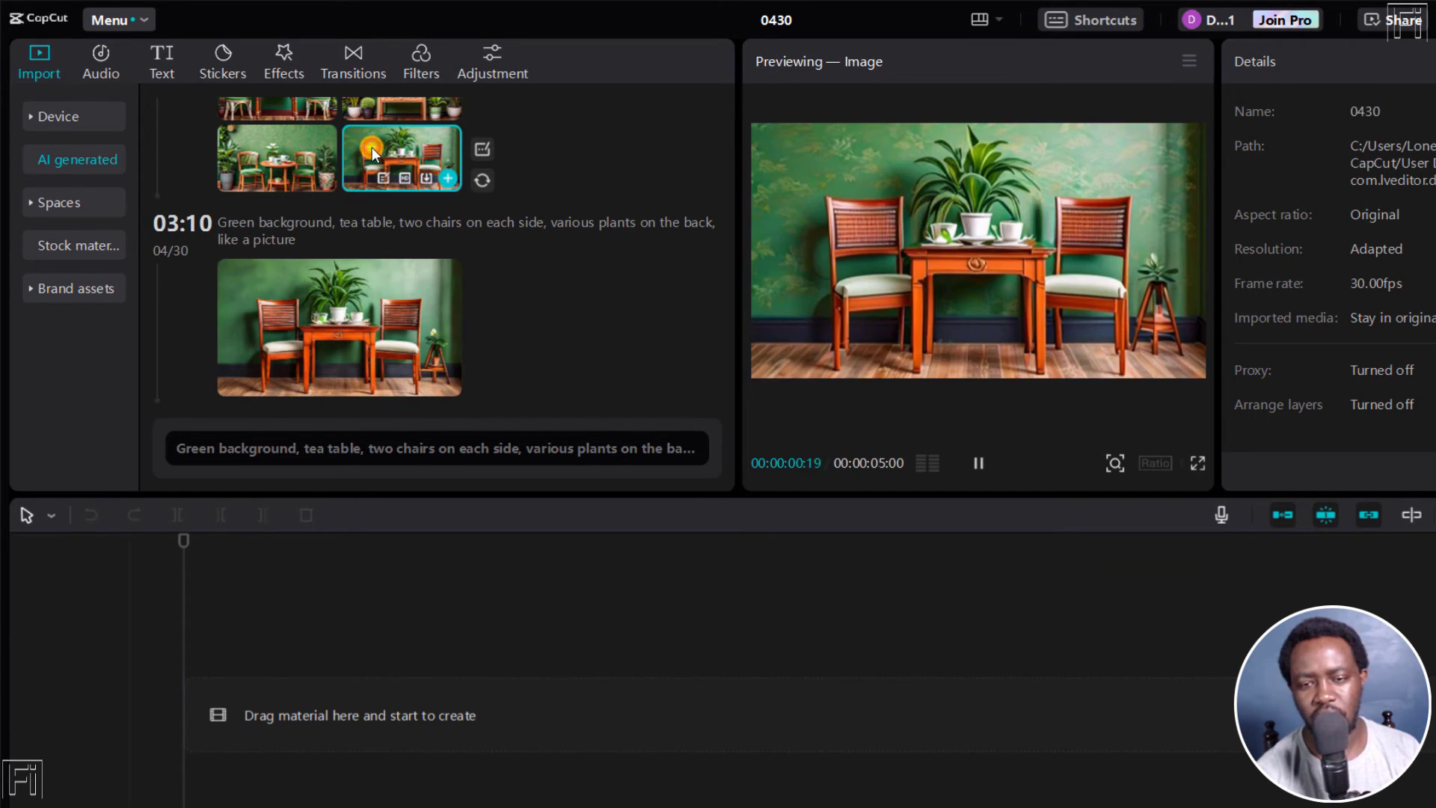
pyautogui.click(353, 284)
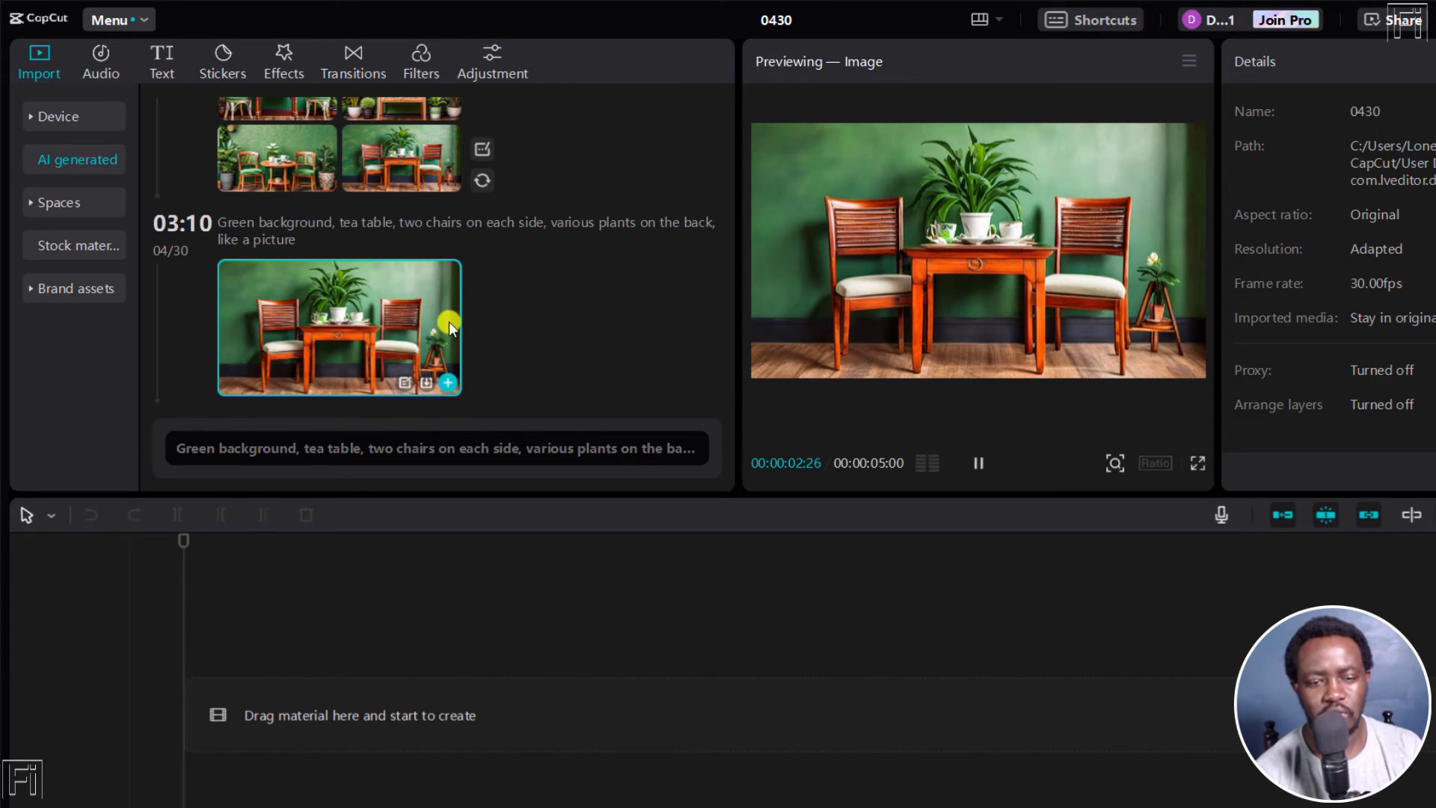
pyautogui.click(448, 384)
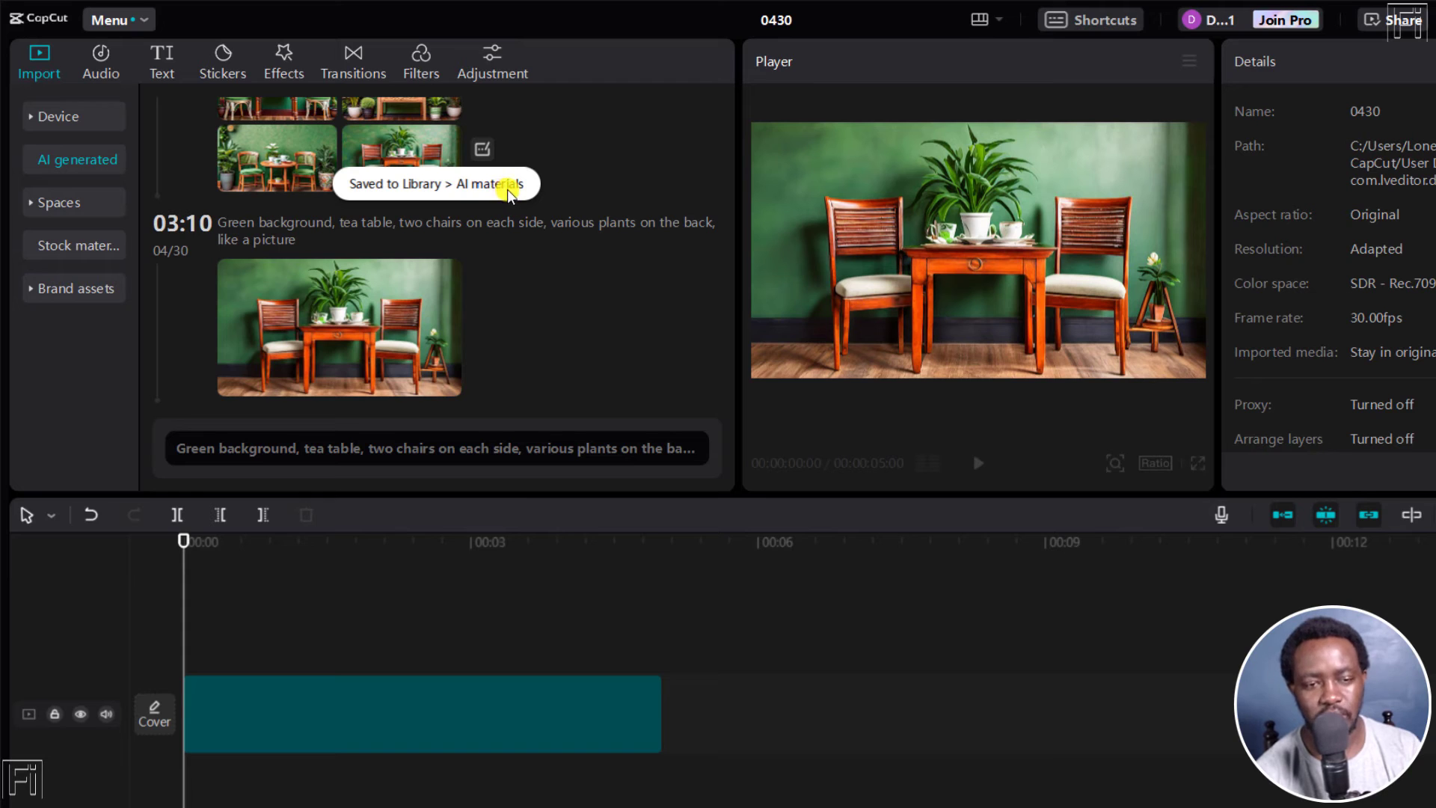
pyautogui.click(312, 711)
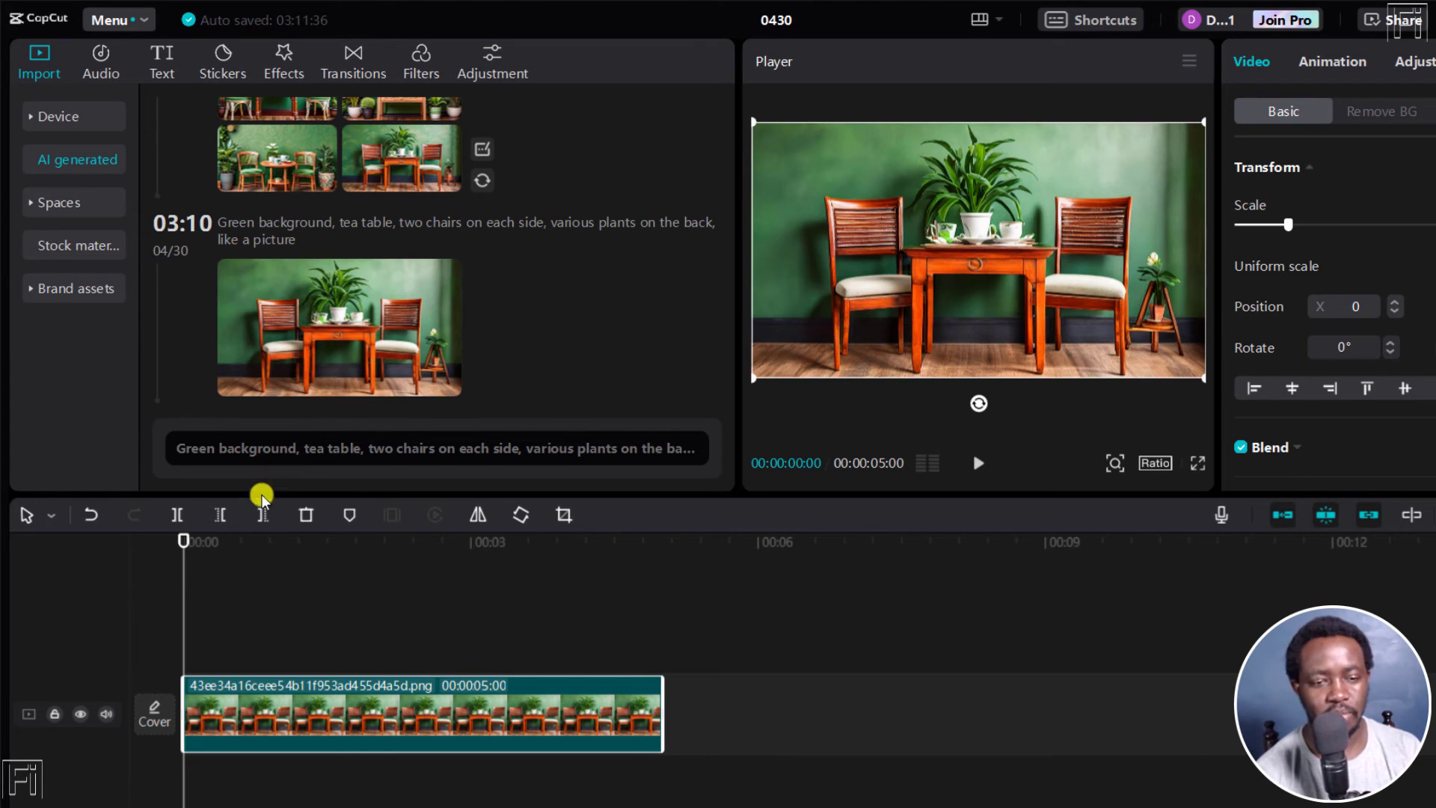
# Step: Confirm the green room image appears in Stock materials' AI materials, then return to Device import
pyautogui.click(72, 114)
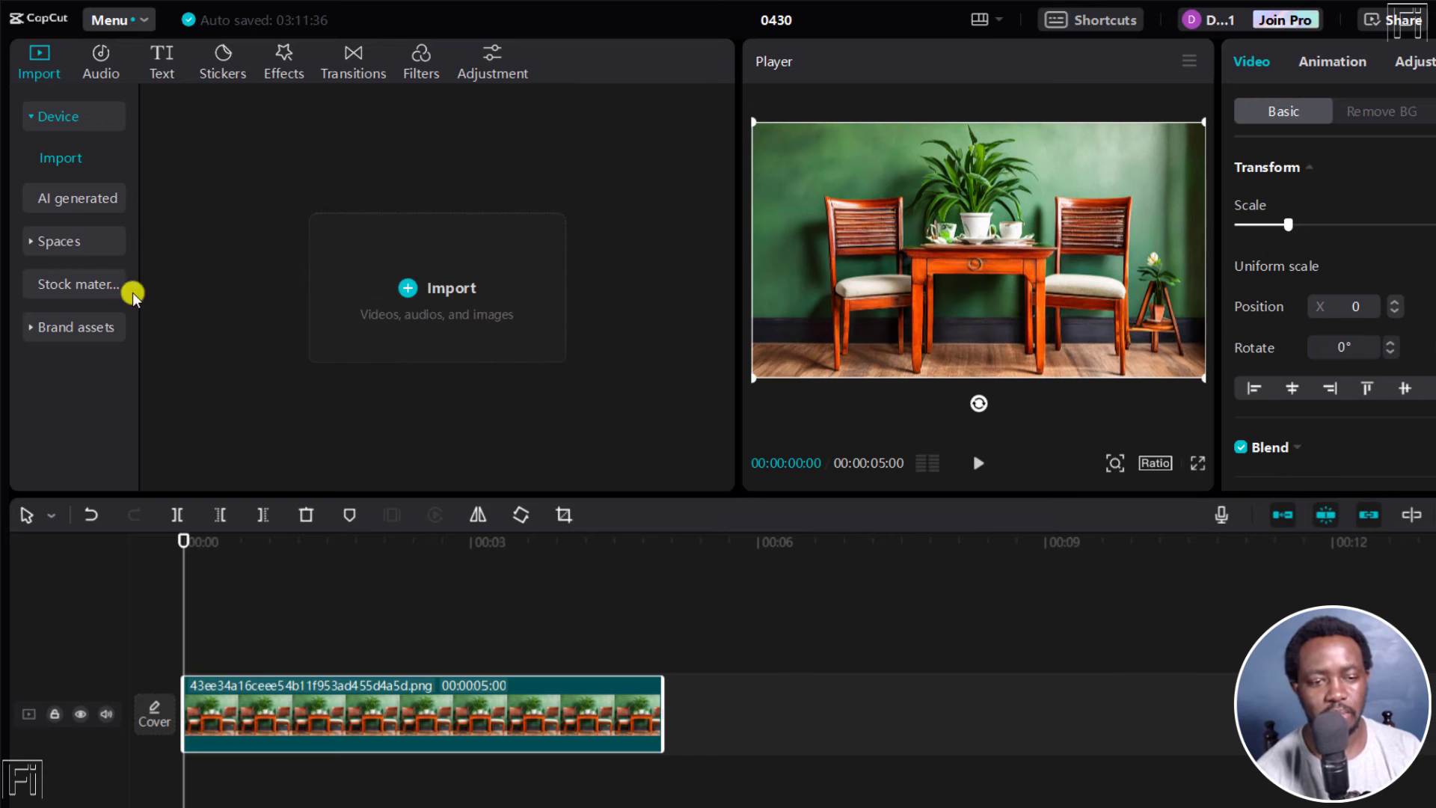
pyautogui.click(79, 290)
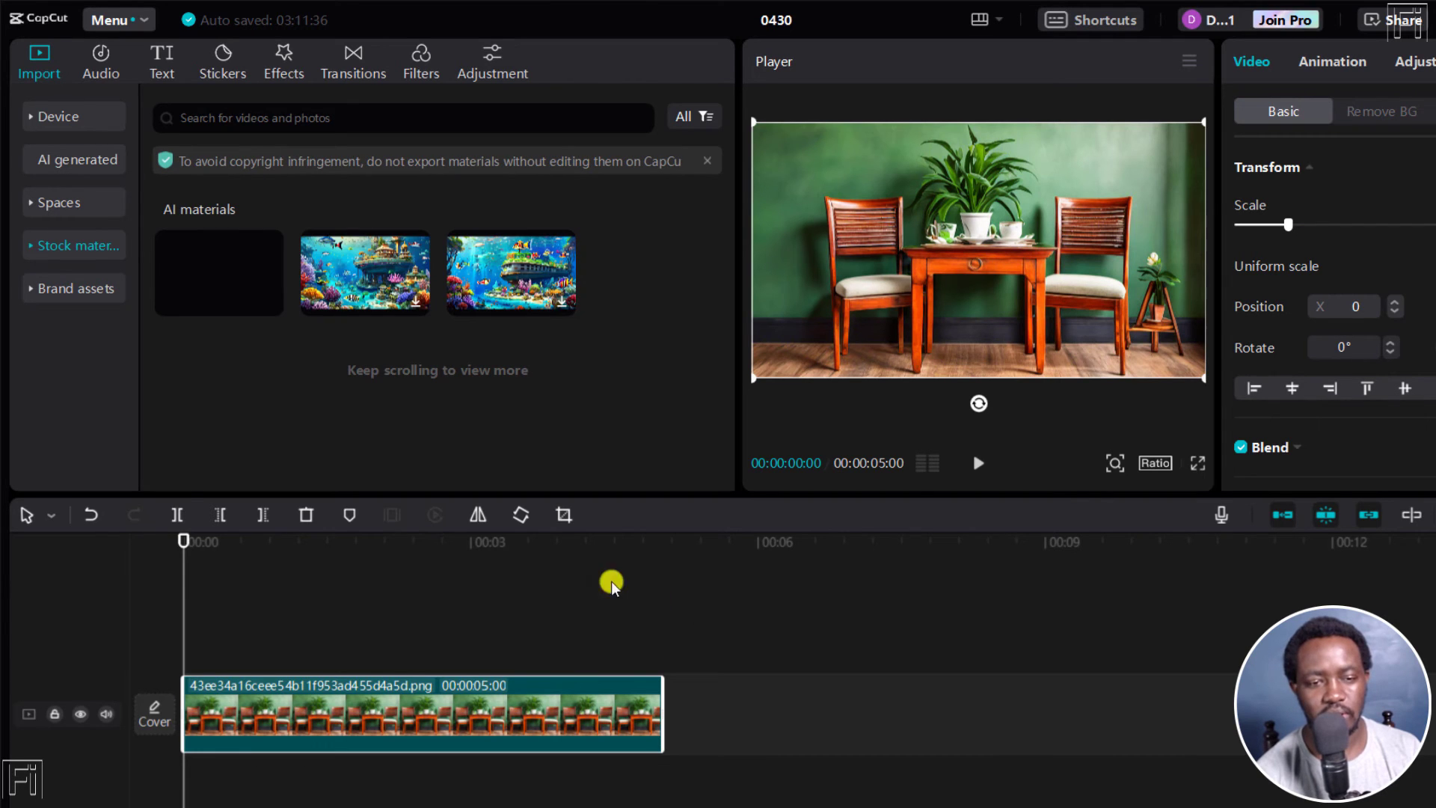
pyautogui.moveTo(226, 286)
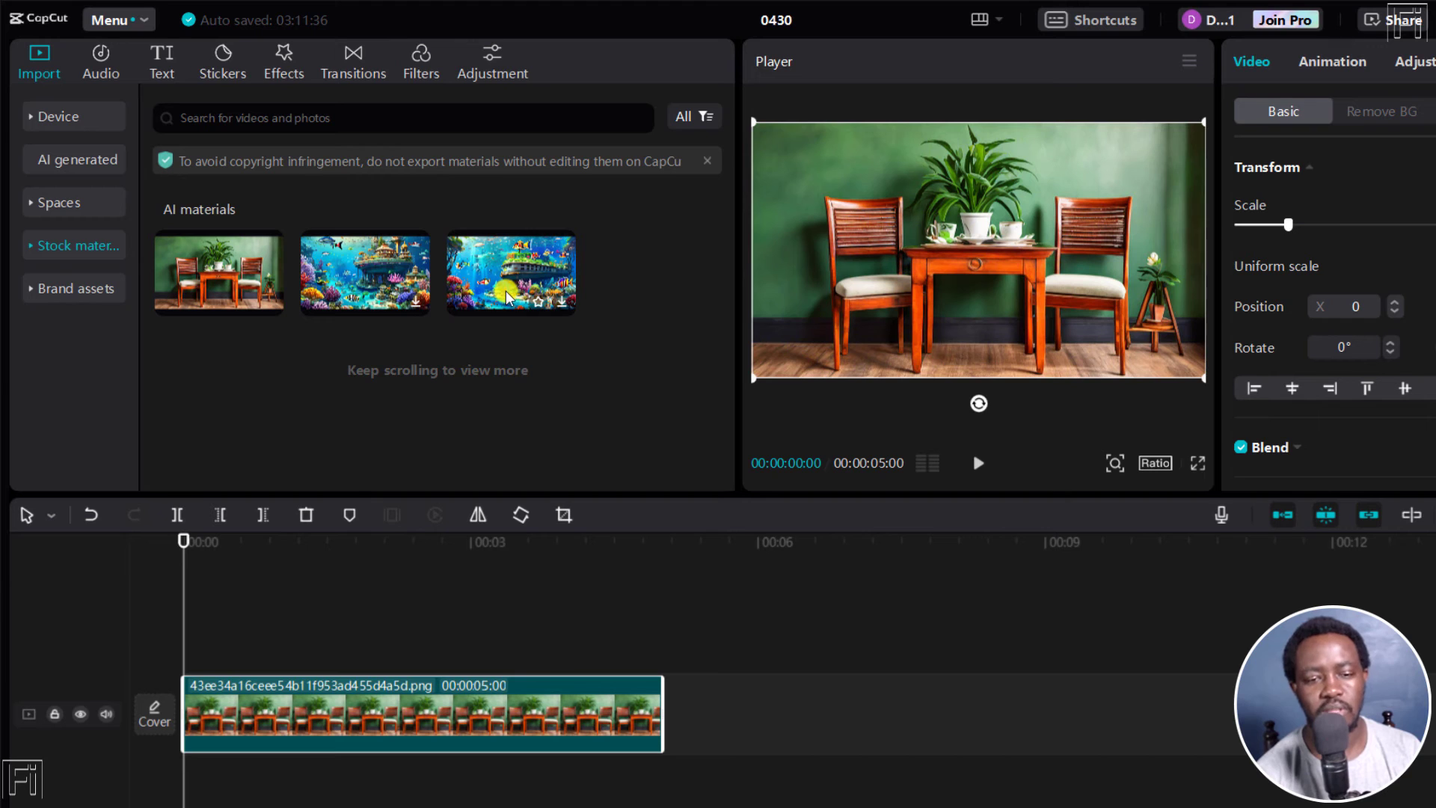
pyautogui.click(359, 281)
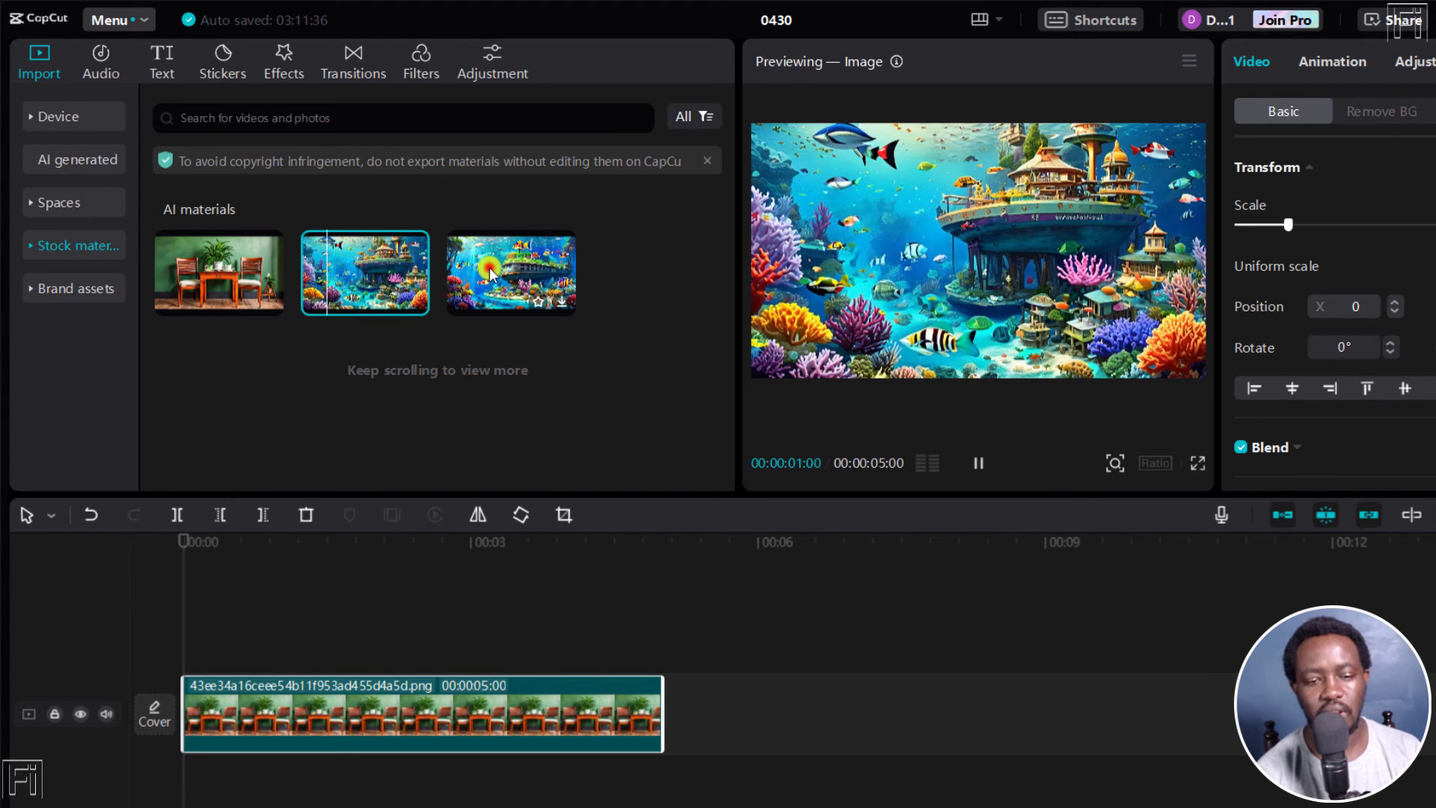
pyautogui.click(490, 273)
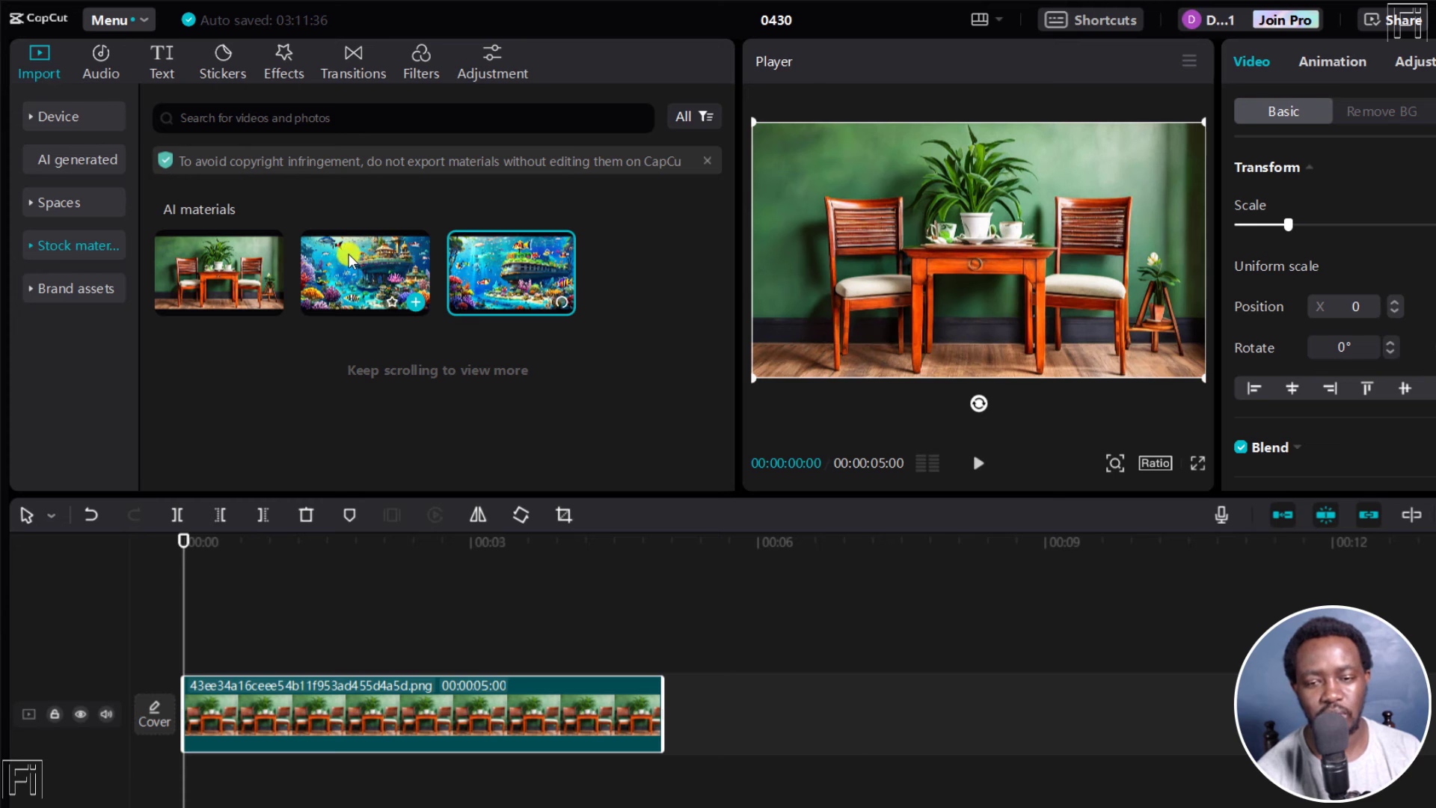
pyautogui.click(218, 273)
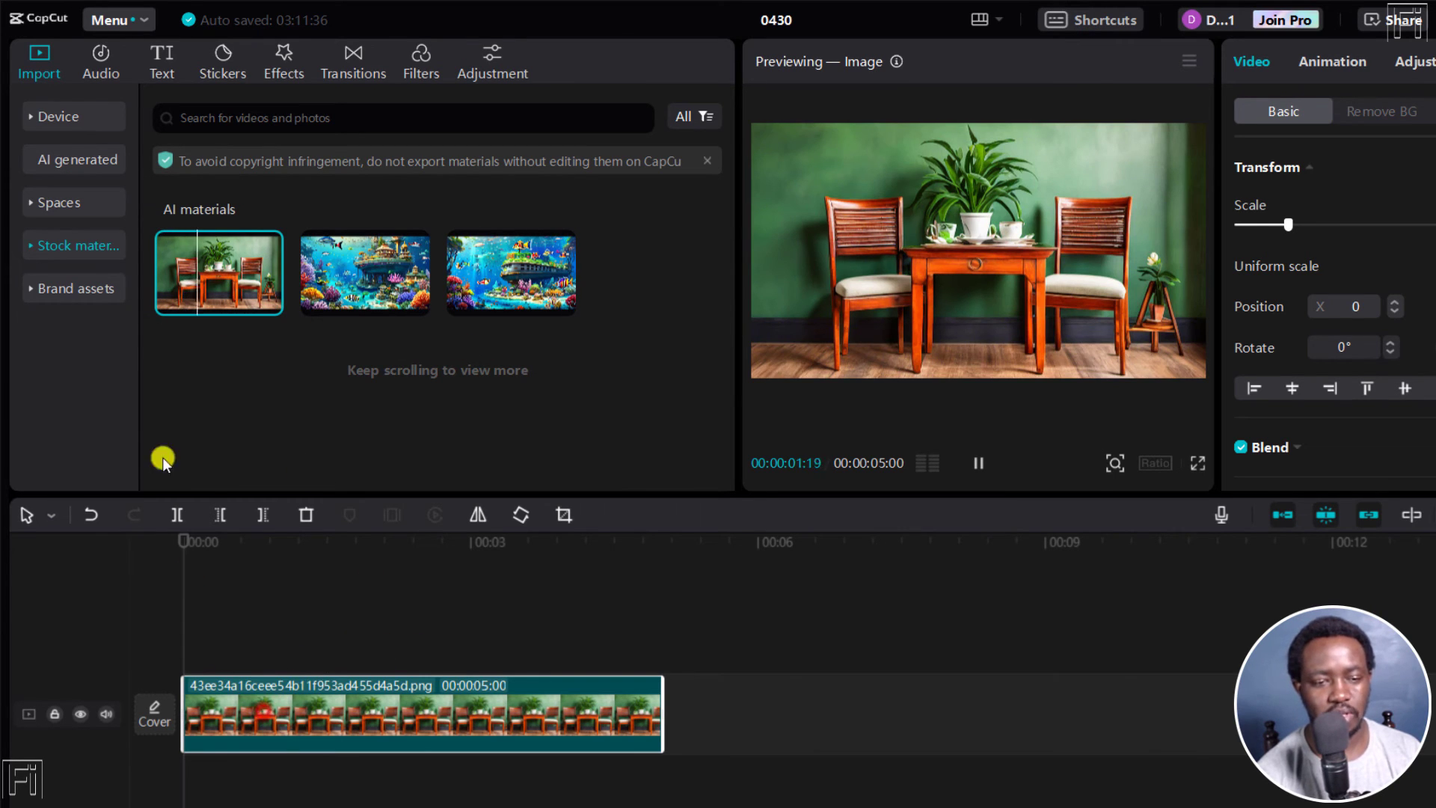
pyautogui.click(70, 118)
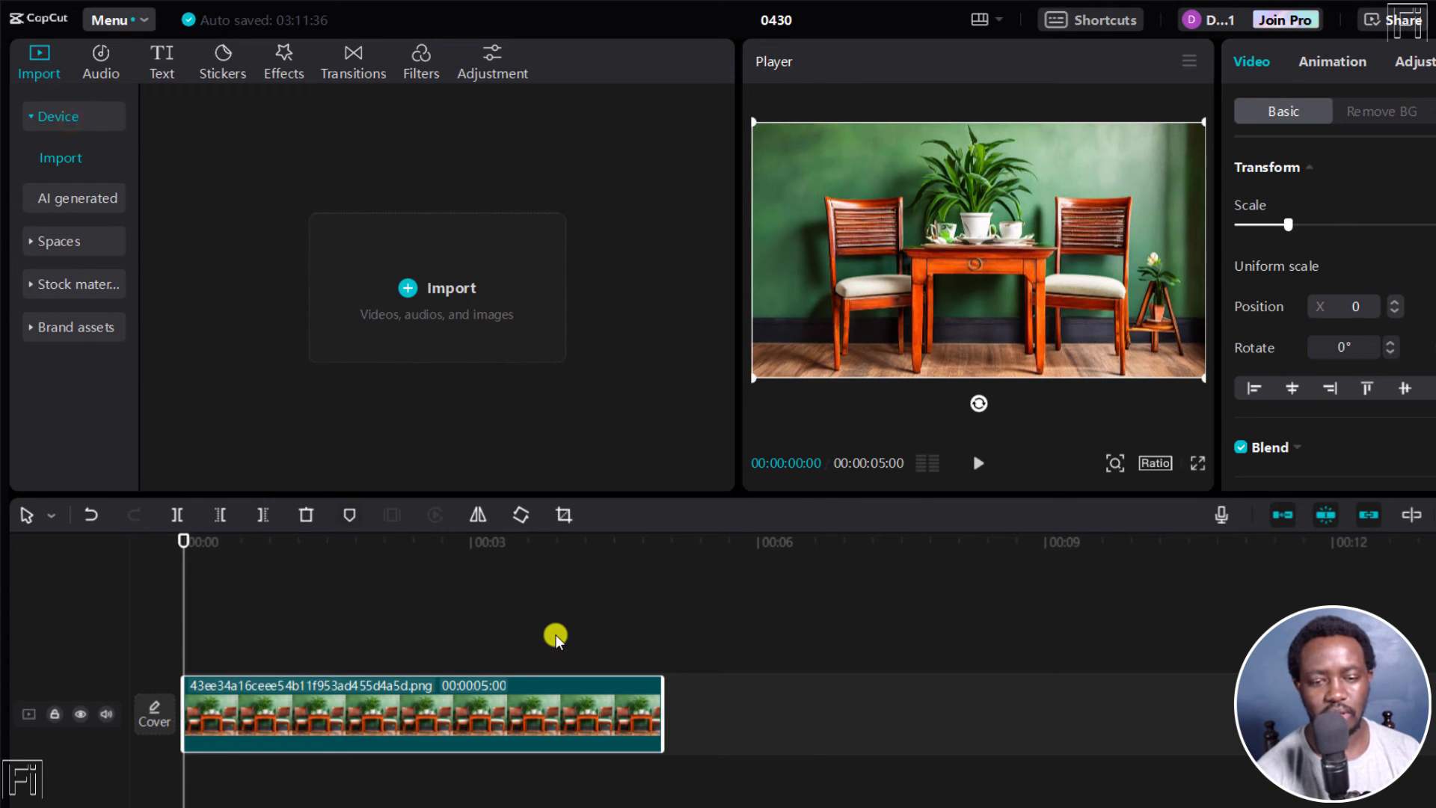
# Step: Play and stop the tea-room clip, then drag the panel divider left to enlarge the Player
pyautogui.press('space')
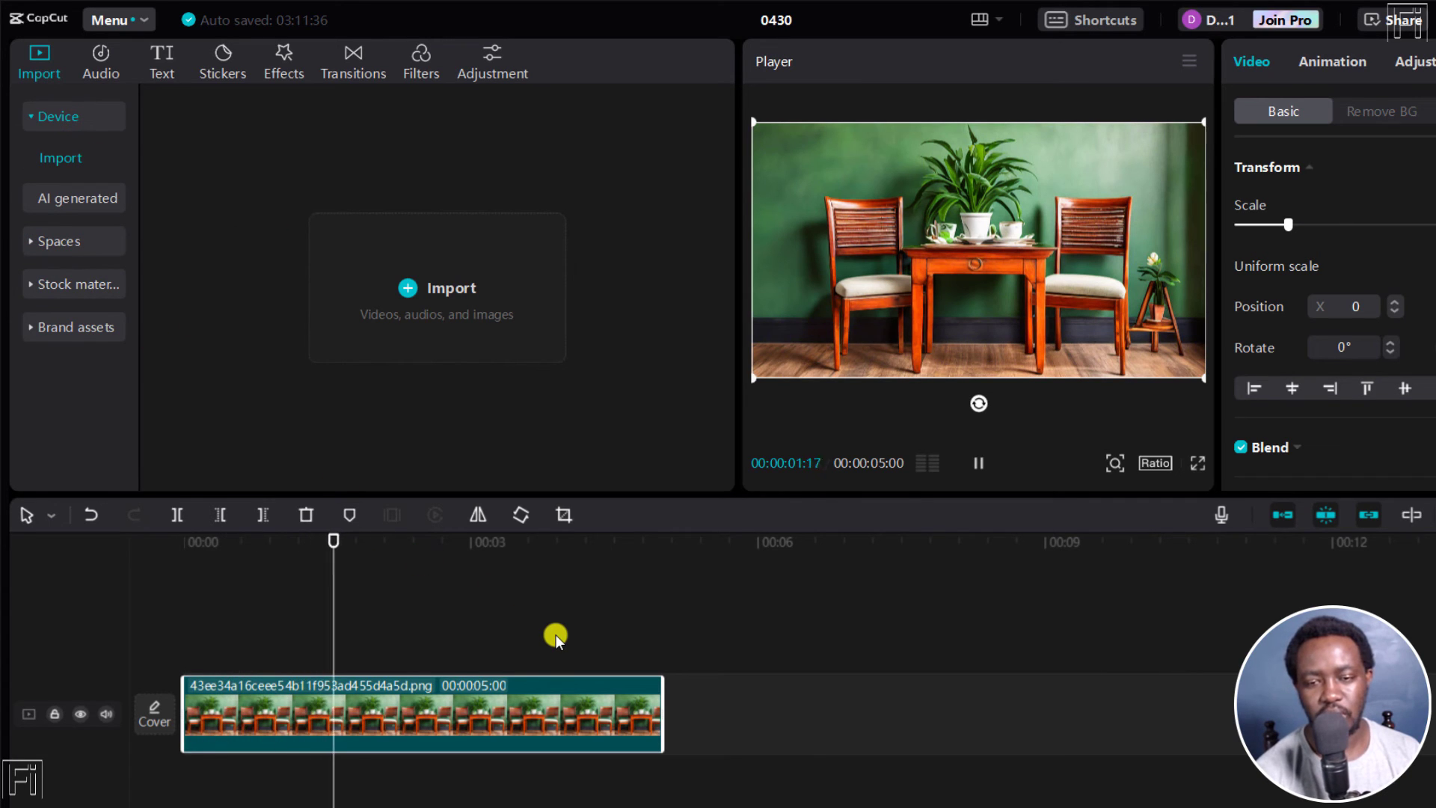
pyautogui.press('space')
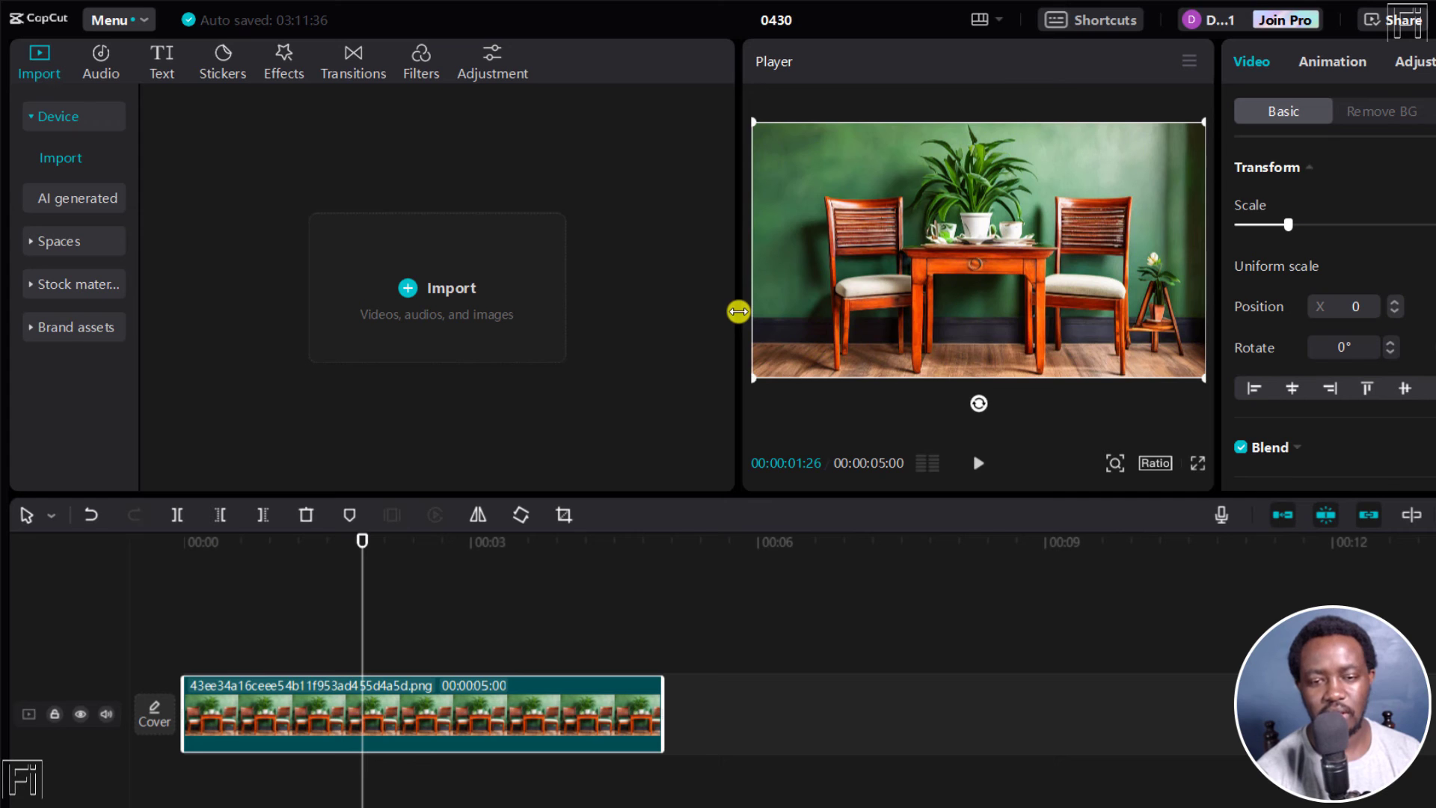
pyautogui.moveTo(738, 311); pyautogui.dragTo(532, 285)
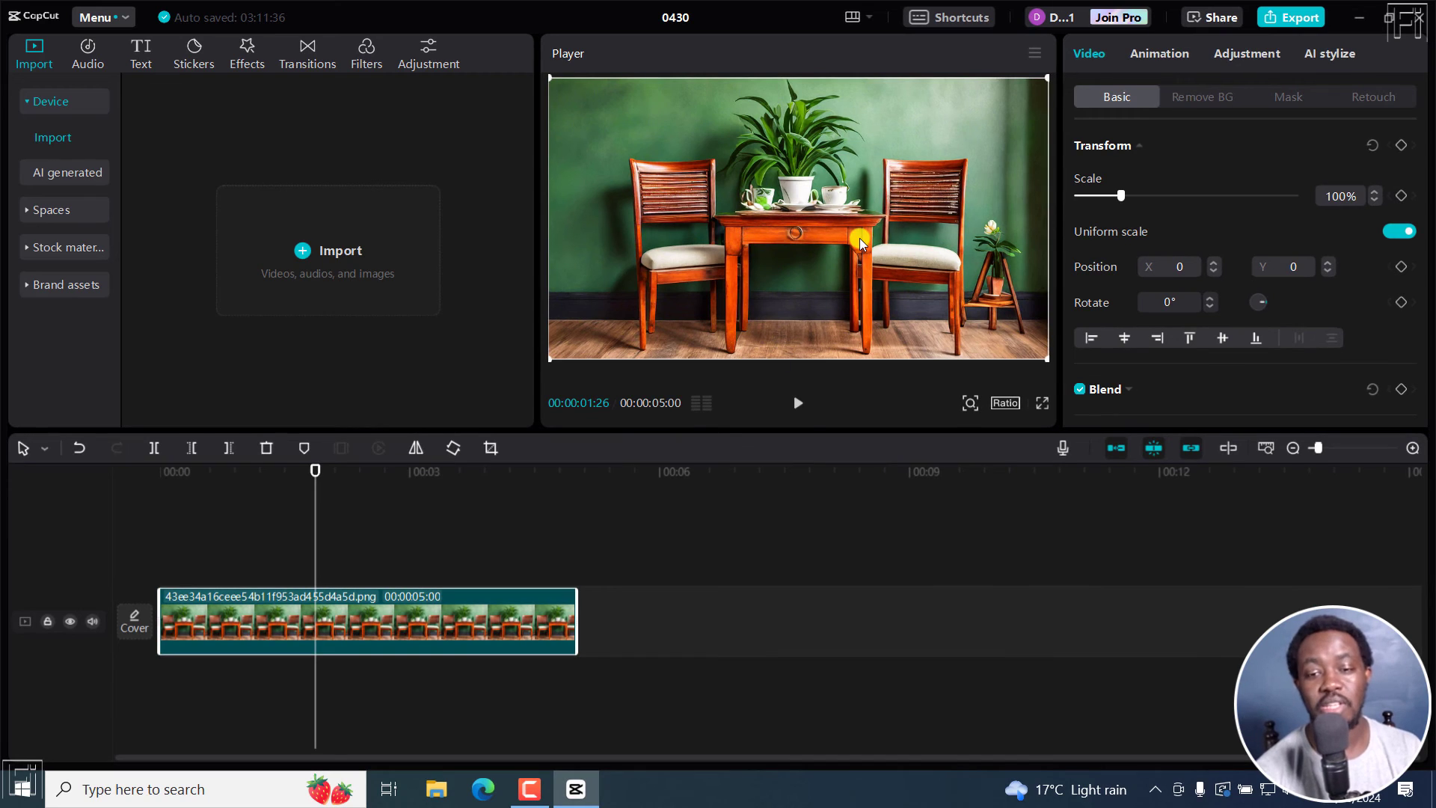
# Step: Import Sample Video.mp4 and place it as an 8-second clip above the tea-room background
pyautogui.click(310, 255)
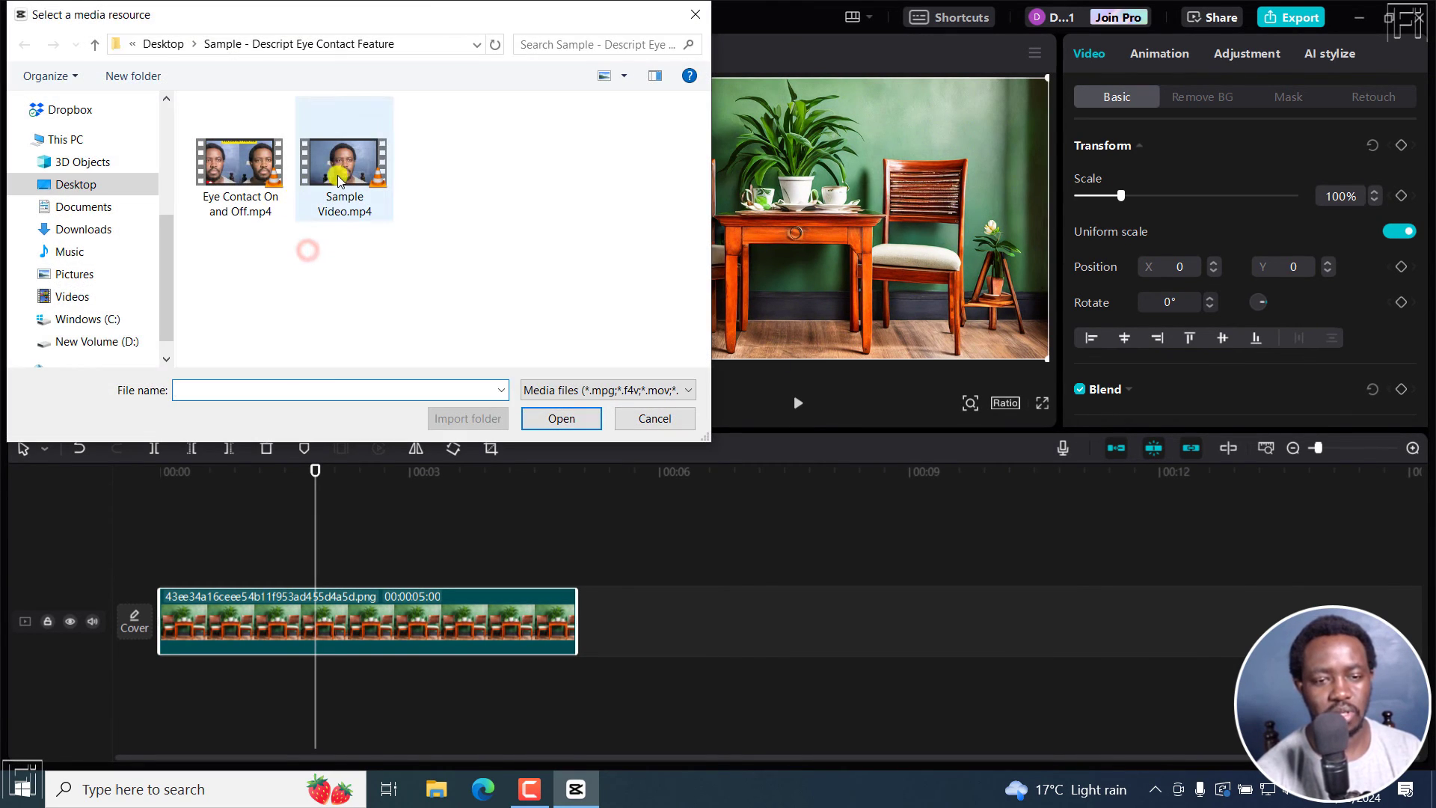
pyautogui.click(344, 176)
pyautogui.click(544, 415)
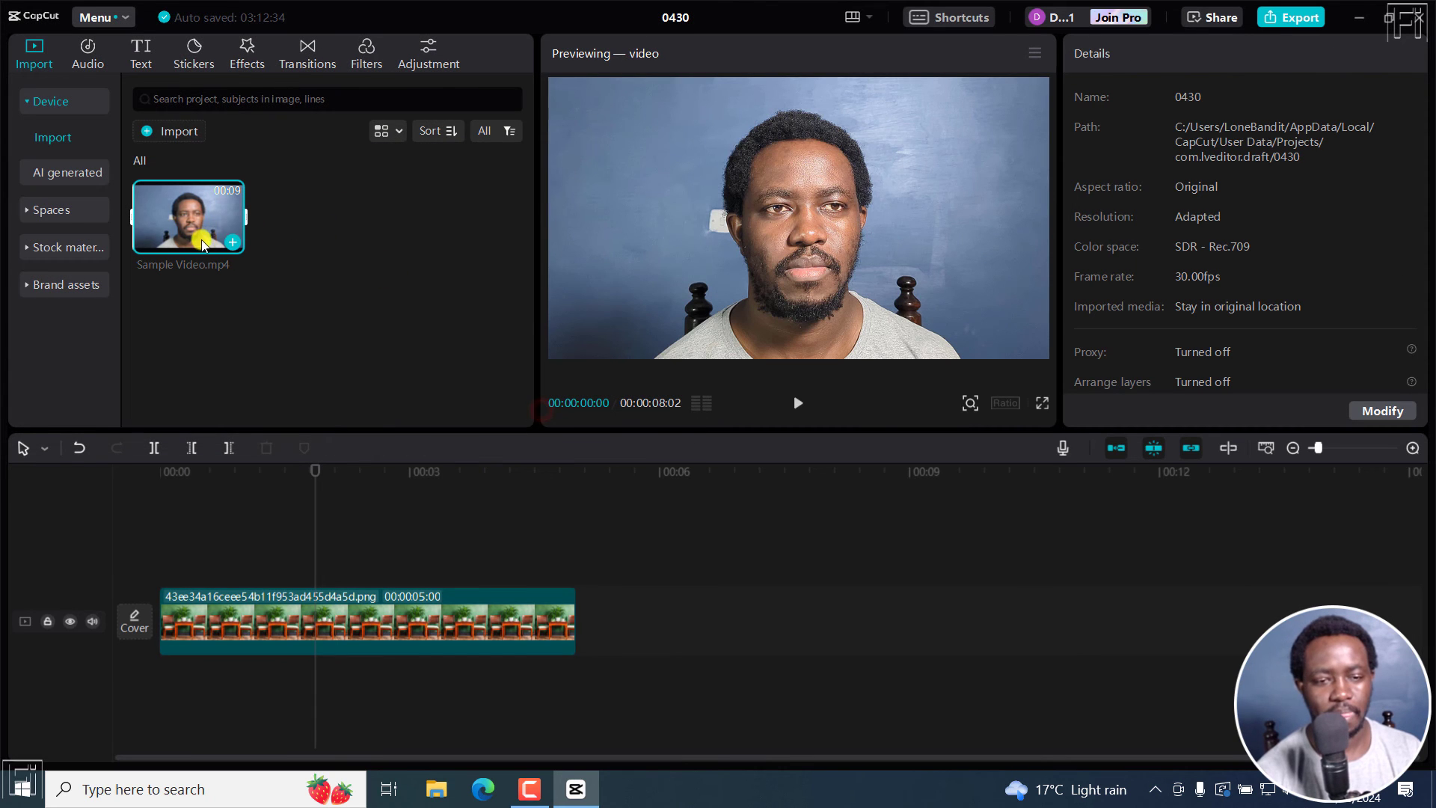
pyautogui.moveTo(232, 247); pyautogui.dragTo(156, 560)
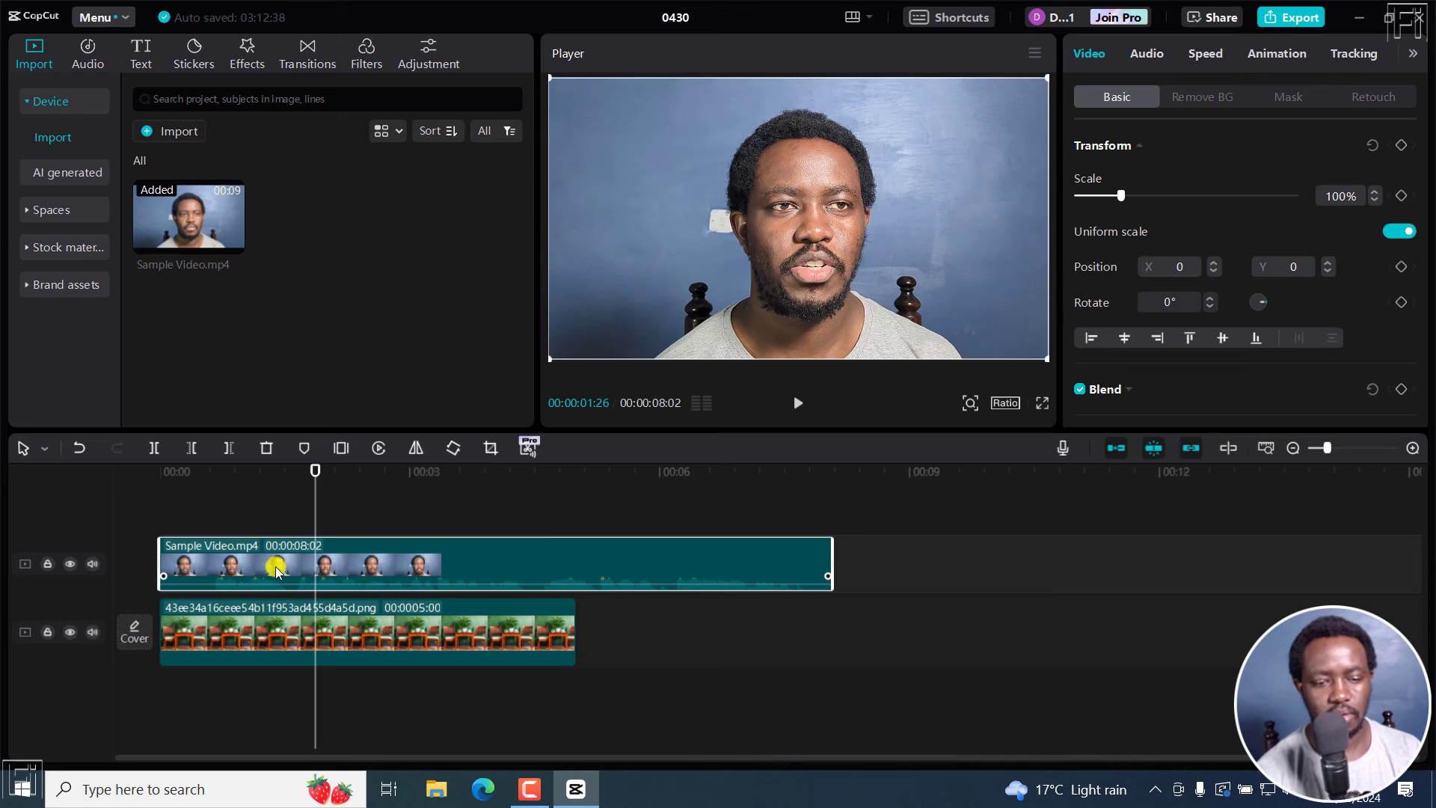
# Step: Apply Auto removal from the Remove BG tab to Sample Video.mp4, cutting the man out
pyautogui.click(1193, 93)
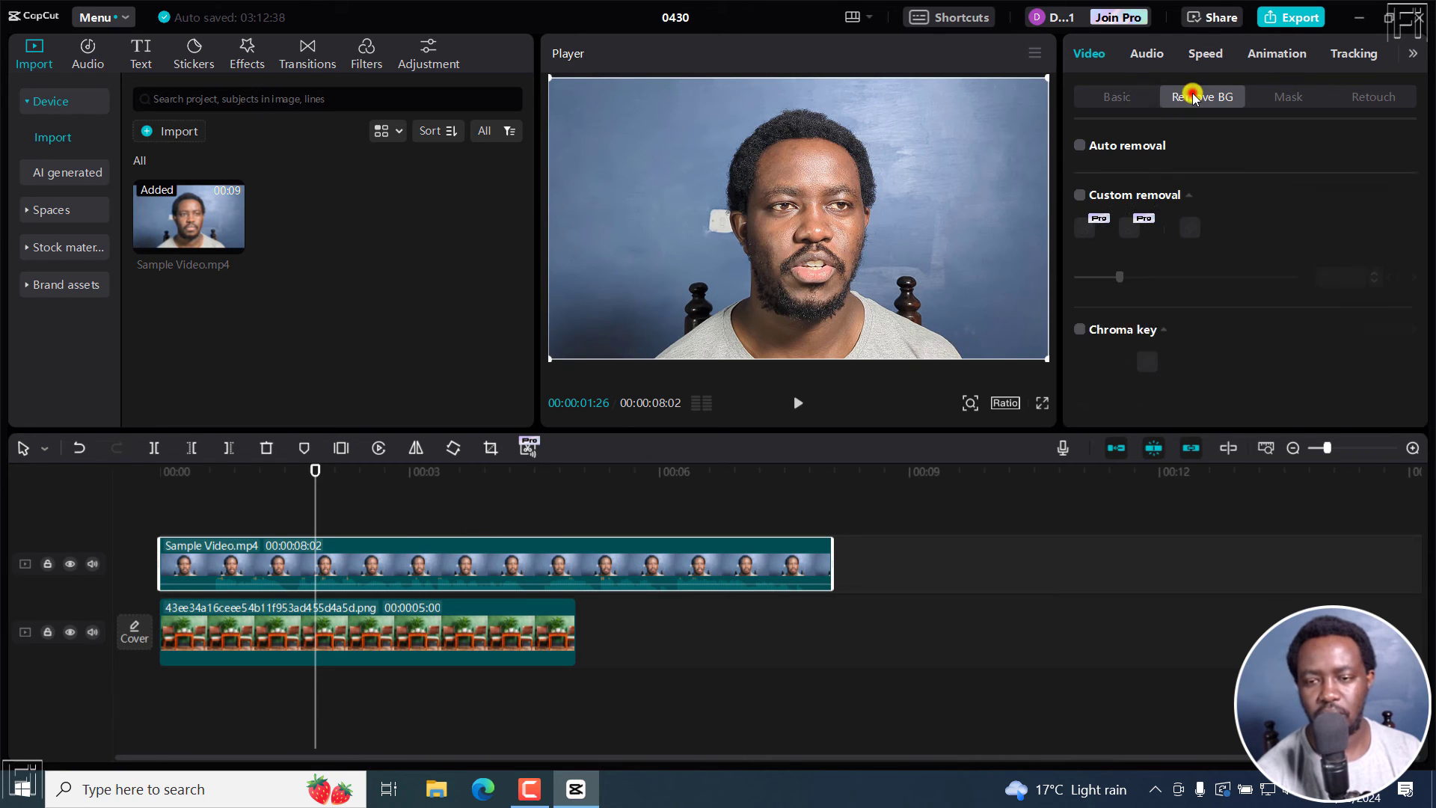
pyautogui.click(1079, 146)
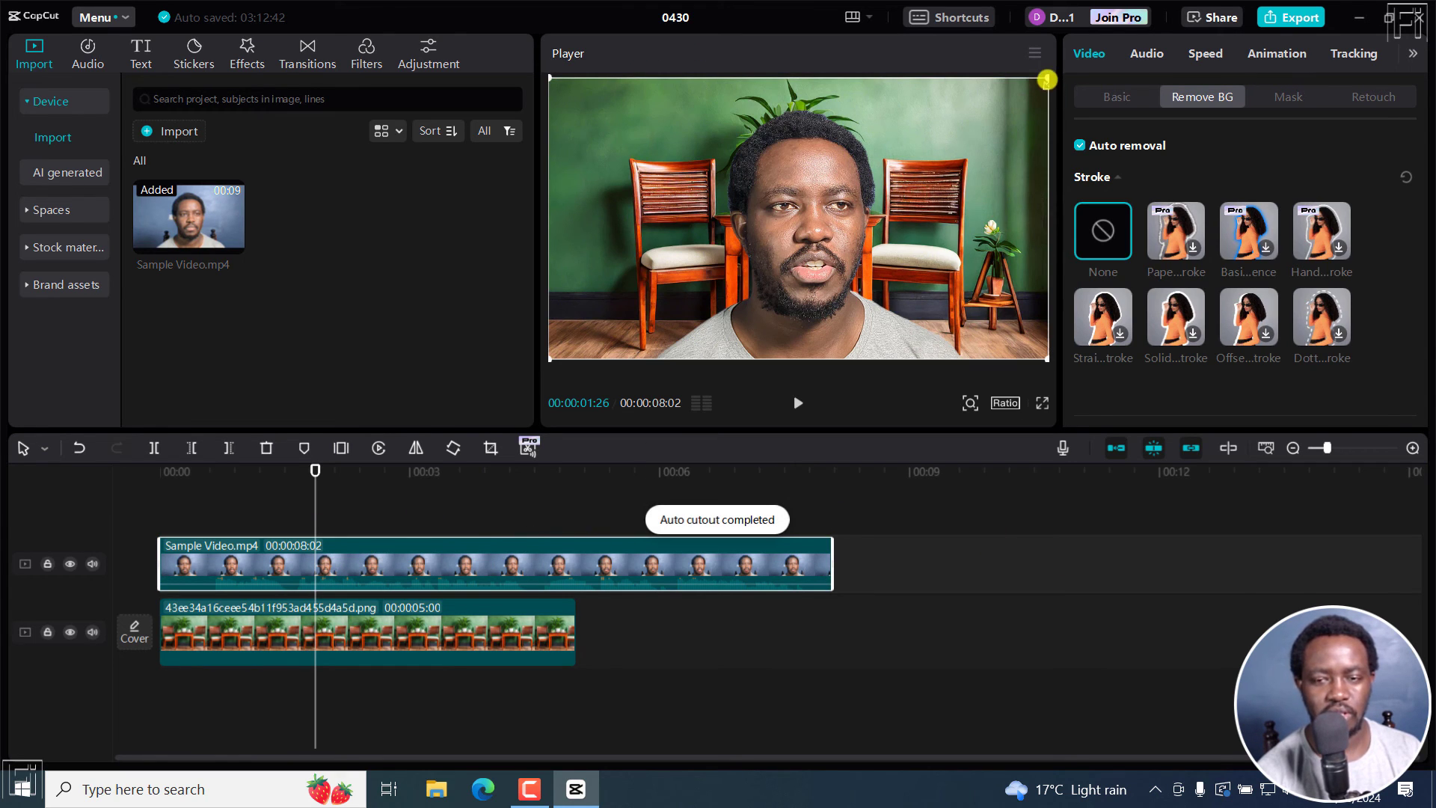
# Step: Scale the man's cutout down and rest it at the bottom centre of the frame
pyautogui.moveTo(1048, 77); pyautogui.dragTo(942, 137)
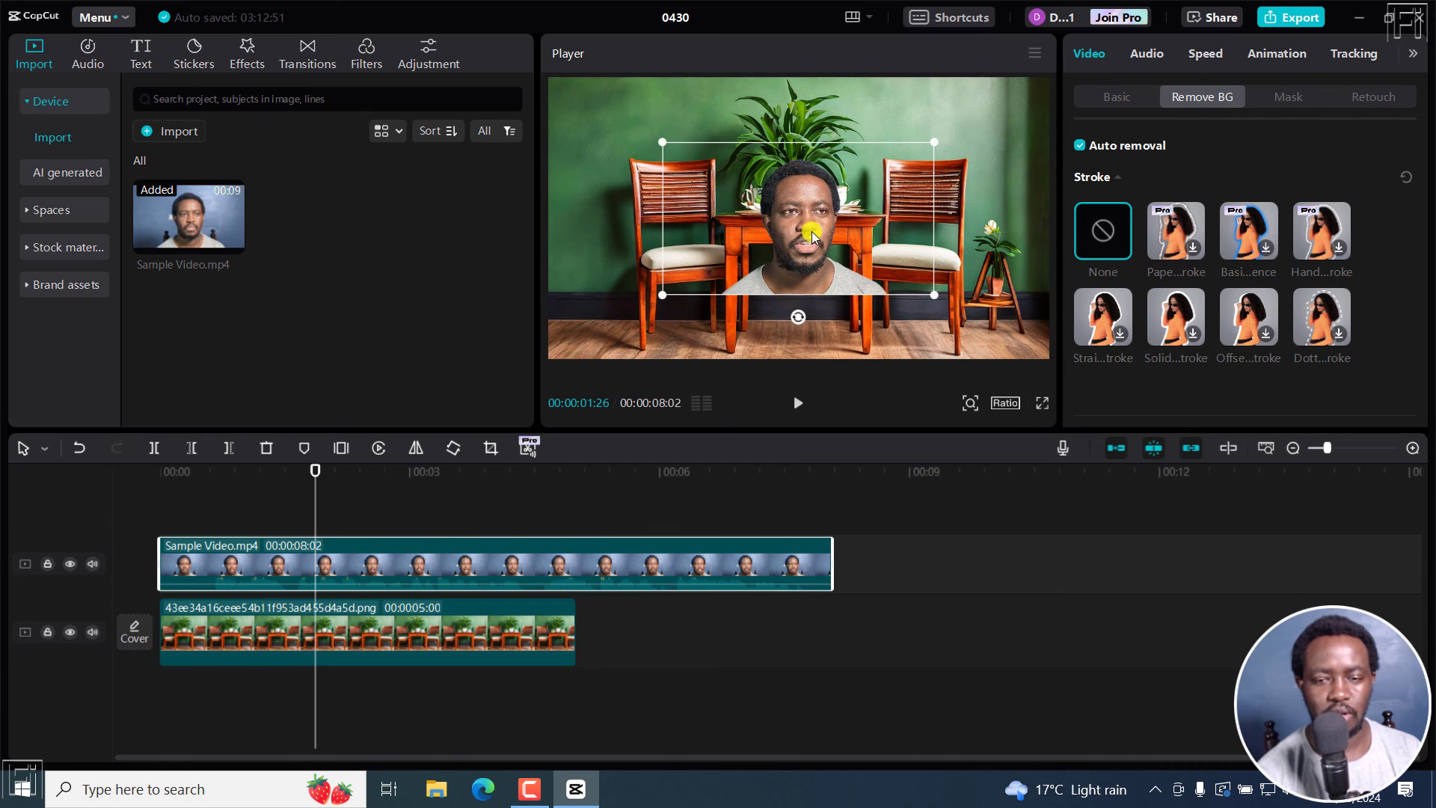
pyautogui.moveTo(811, 233); pyautogui.dragTo(823, 297)
pyautogui.moveTo(939, 196); pyautogui.dragTo(914, 217)
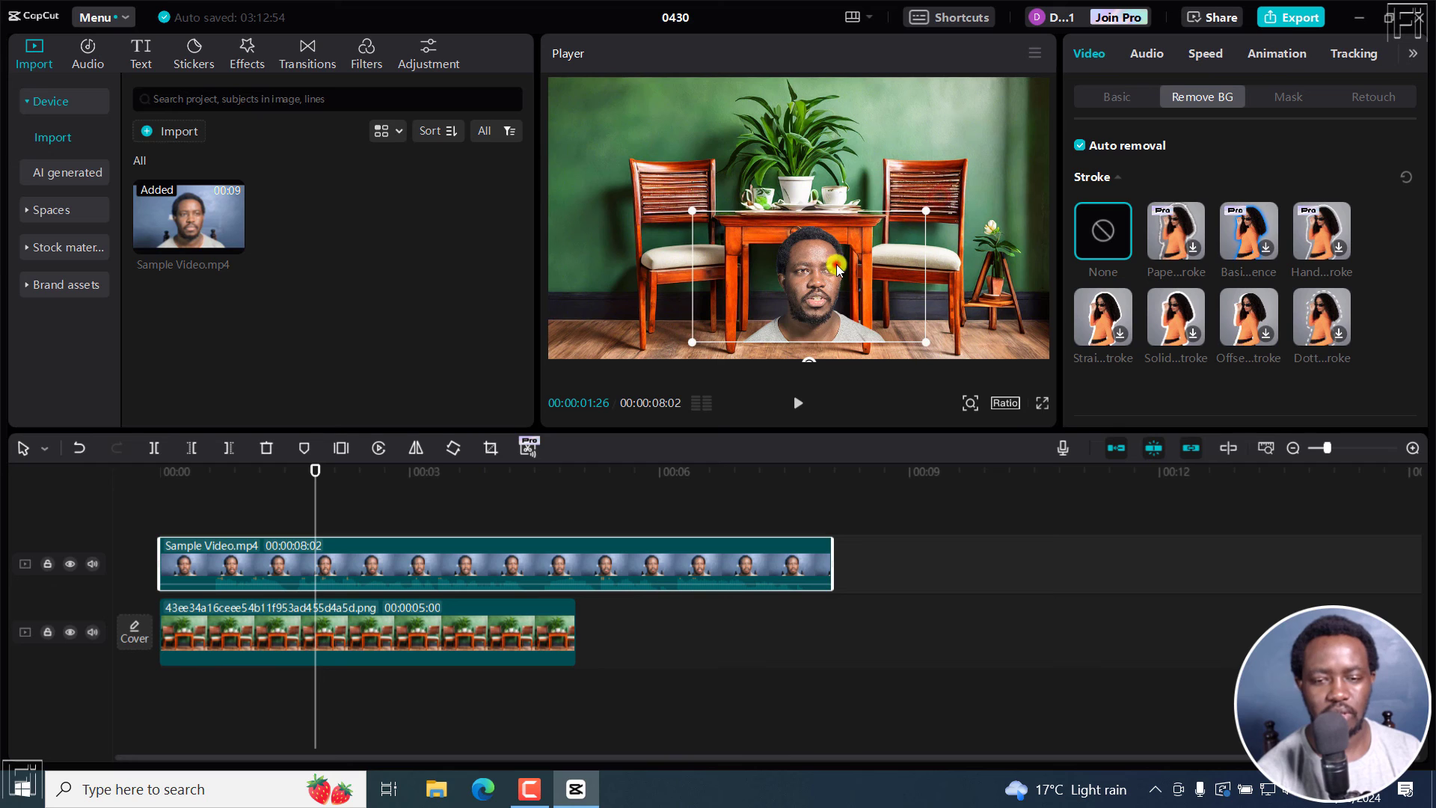
pyautogui.moveTo(836, 268); pyautogui.dragTo(811, 280)
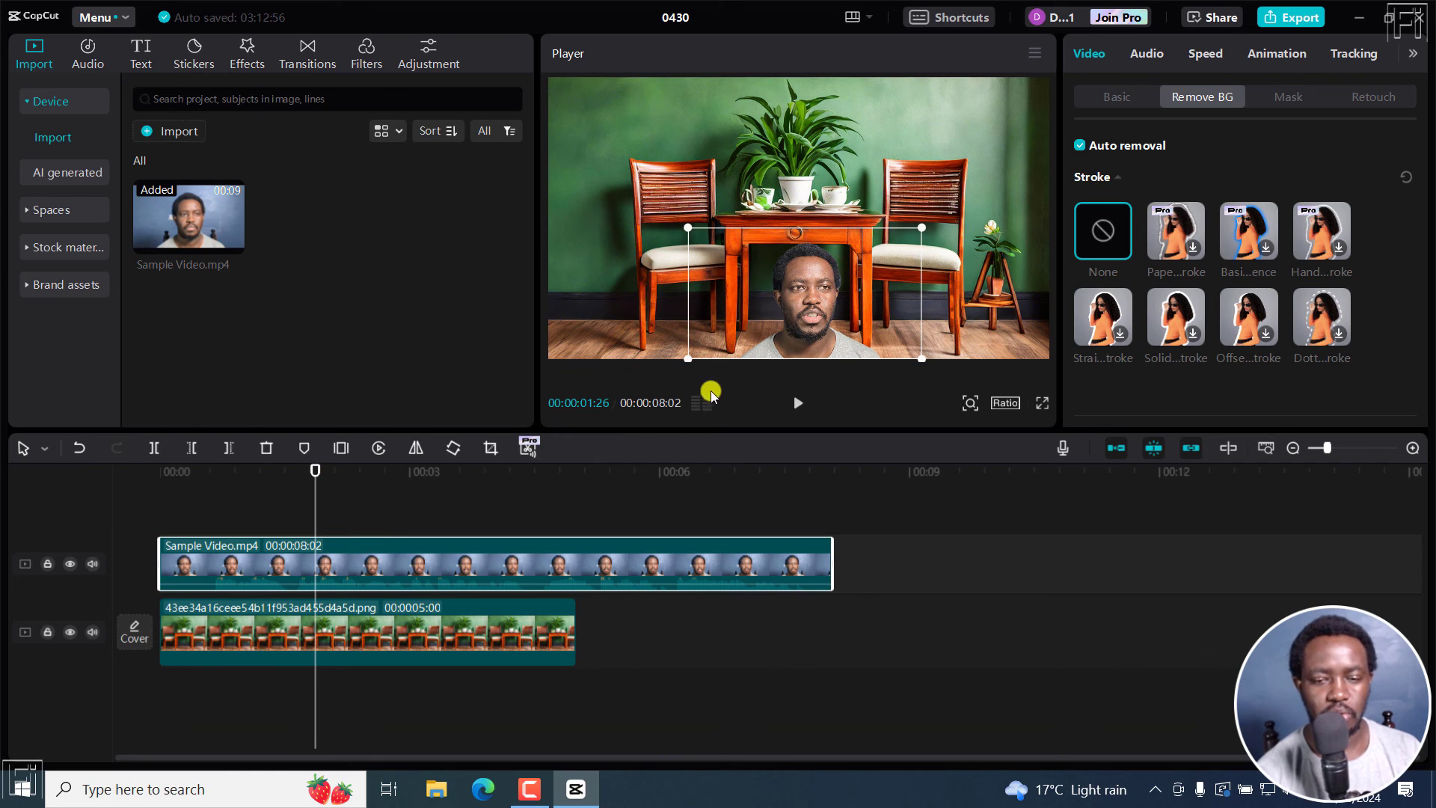
# Step: Preview the composite from the start, then stop playback
pyautogui.press('Home')
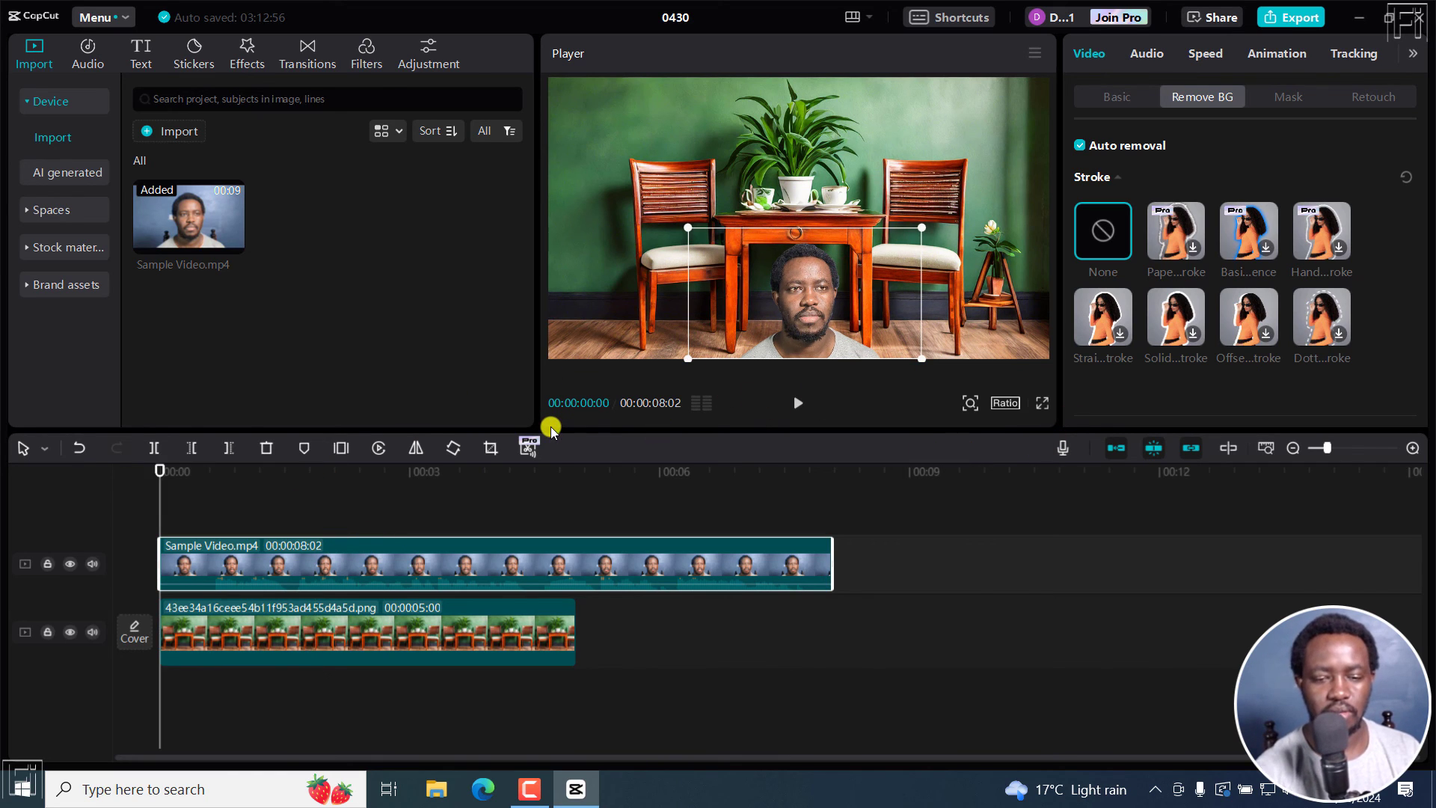
pyautogui.press('space')
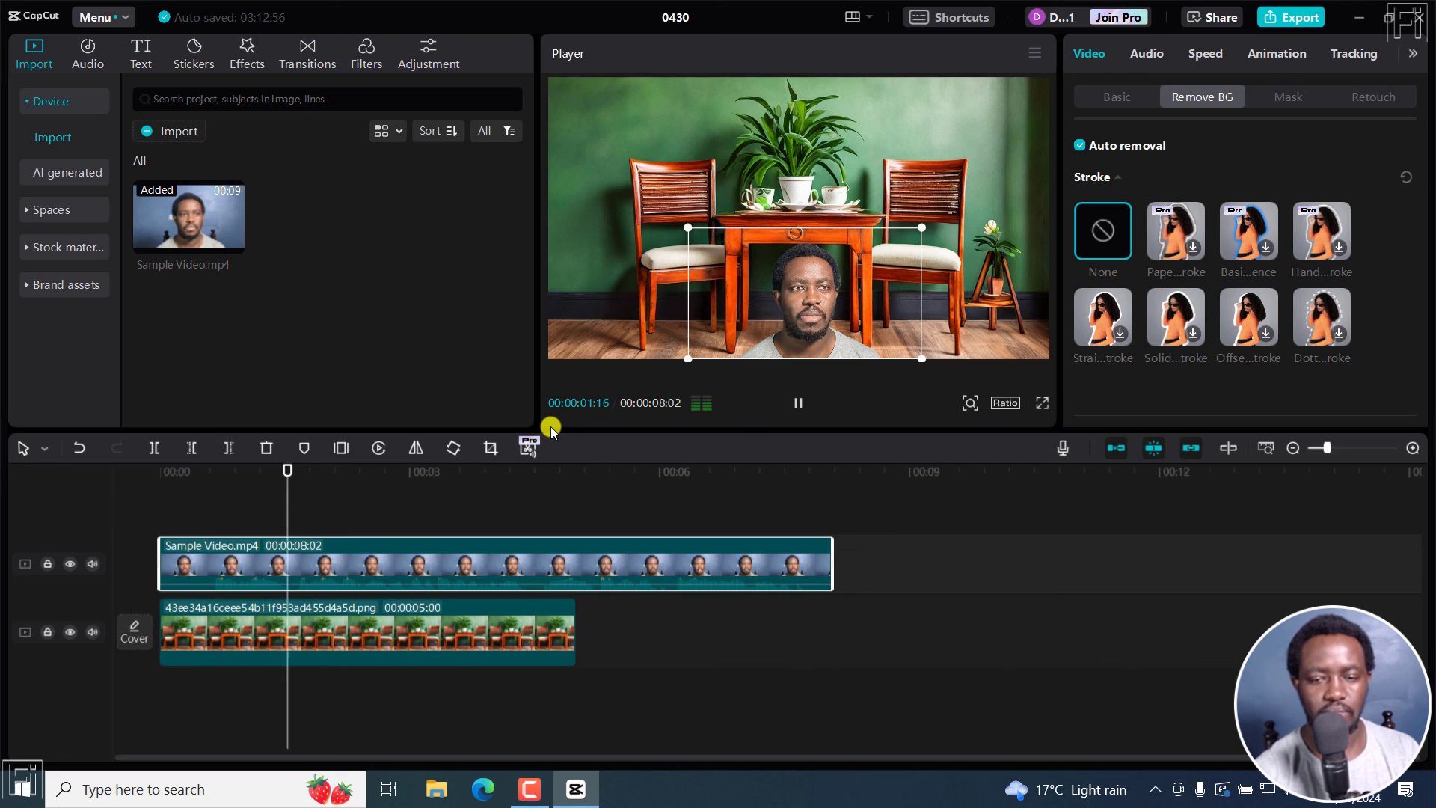
pyautogui.press('space')
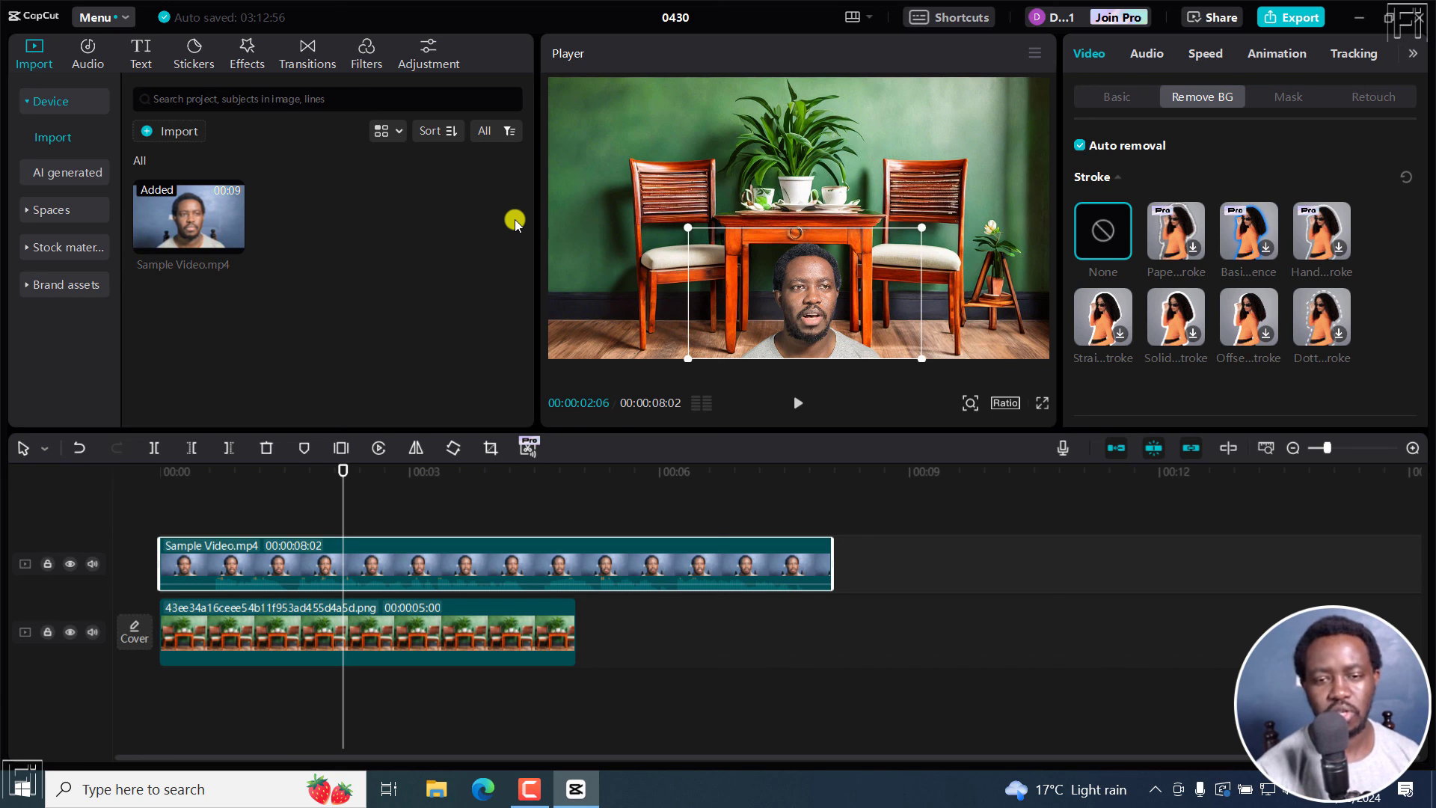
# Step: Reopen the AI generated page, deselect the man's clip, and set the playhead to 00:00:02:26
pyautogui.click(63, 173)
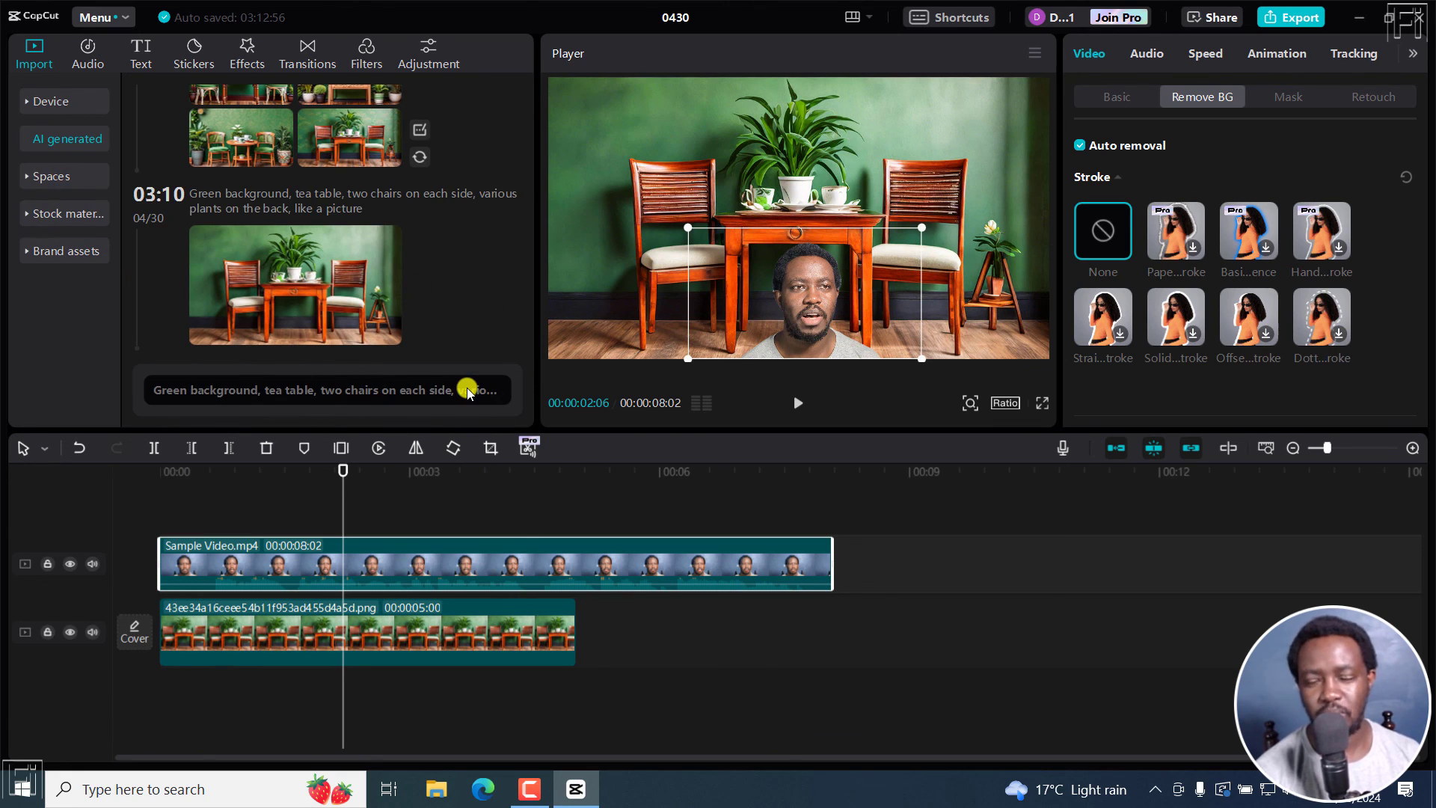
pyautogui.click(906, 507)
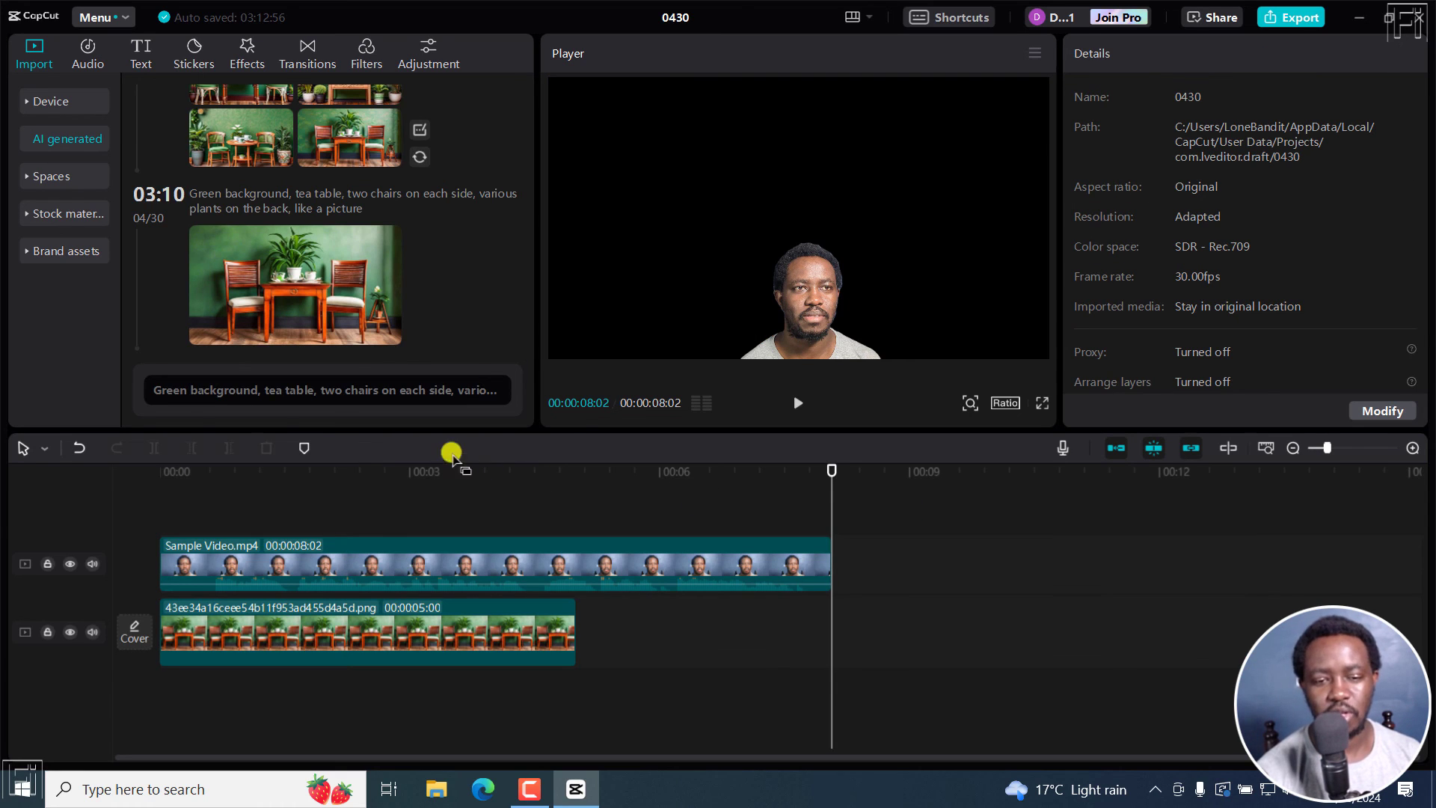
pyautogui.click(399, 467)
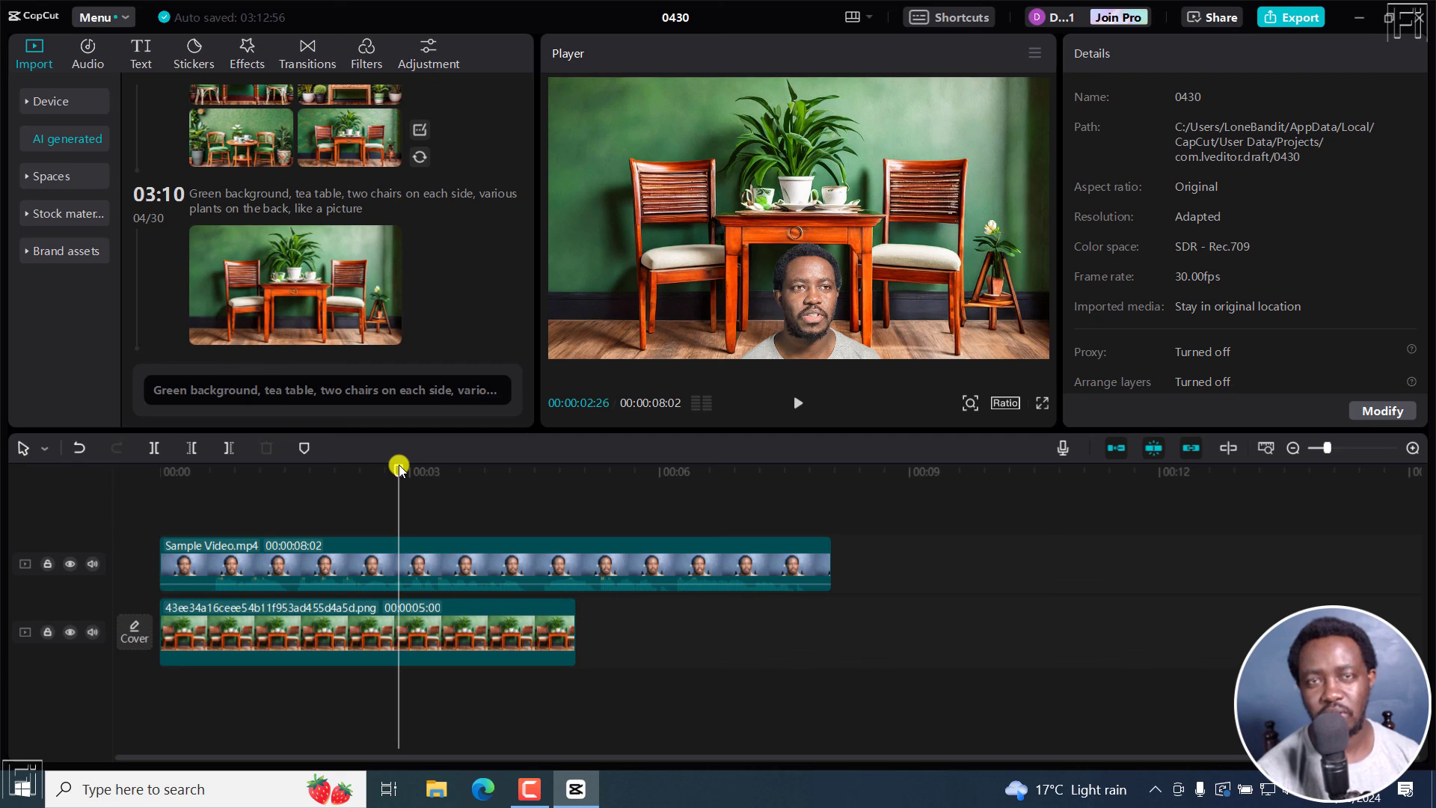